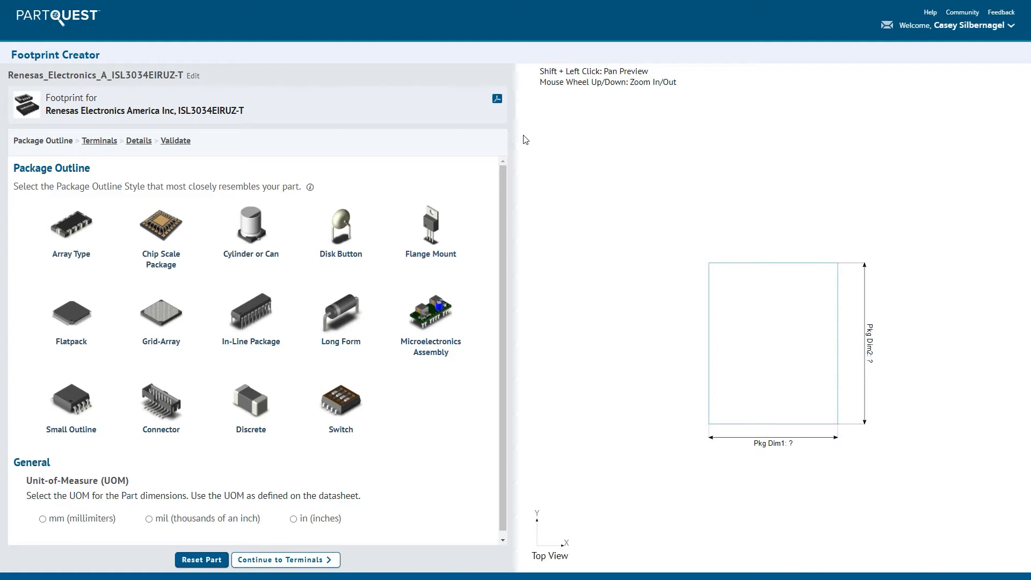
- Change the footprint name to the manufacturer part number option, ISL3034EIRUZ-T
click(194, 78)
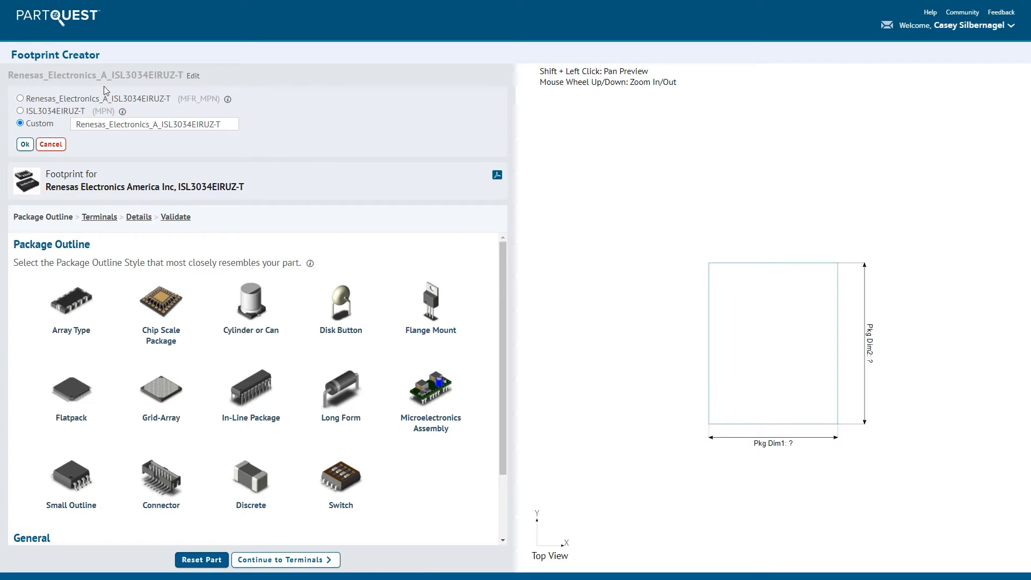
click(52, 113)
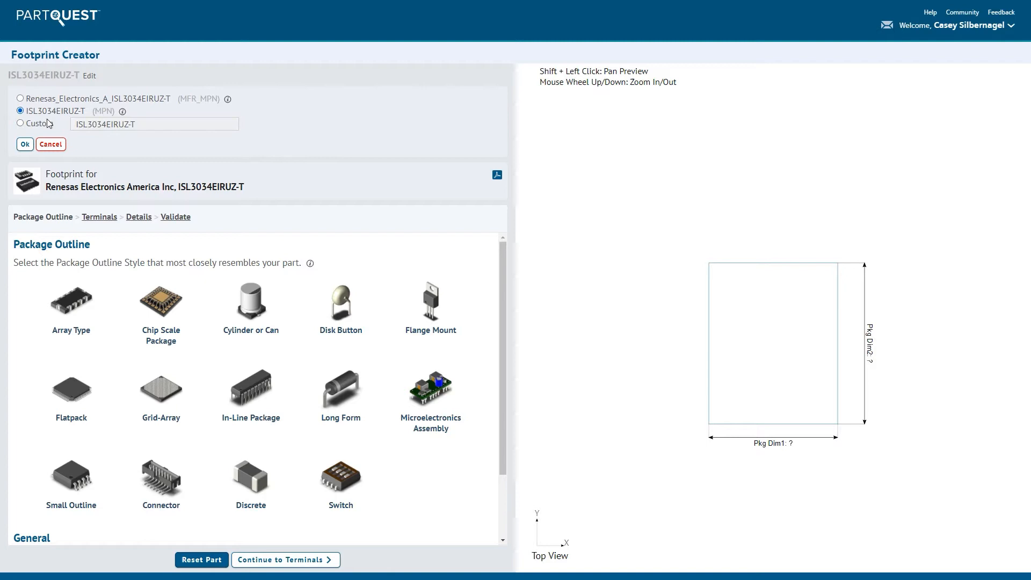
click(25, 145)
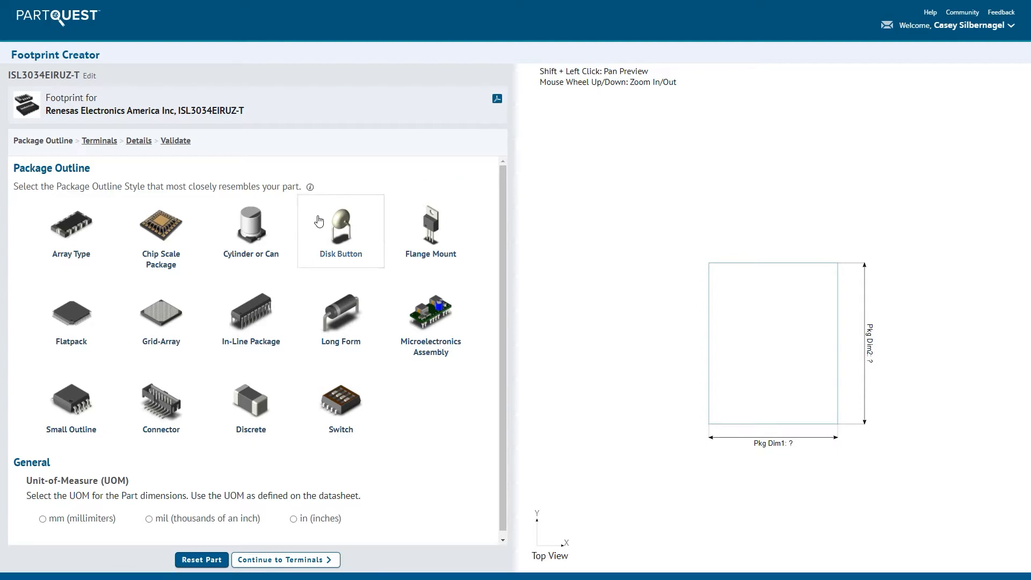
- Choose the Flatpack package outline with millimetres as the unit of measure and the Rectangle package shape
click(87, 300)
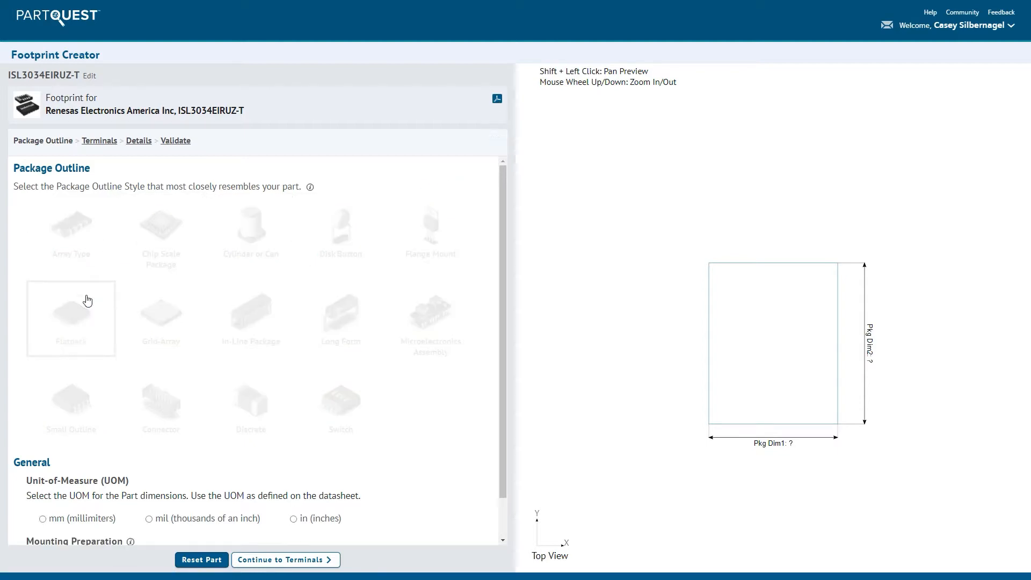
scroll(87, 300, down, 1)
scroll(87, 300, down, 3)
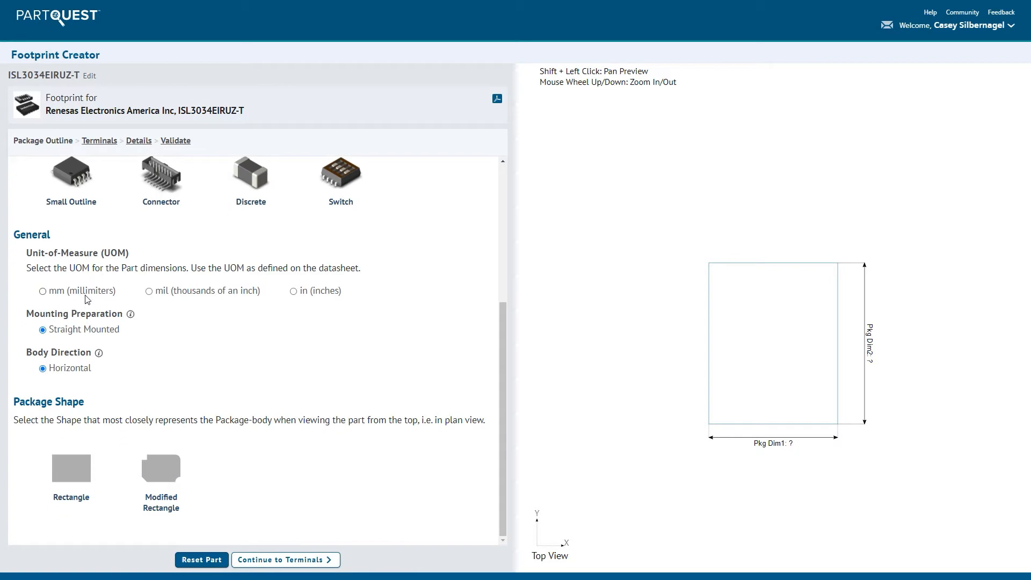
click(70, 454)
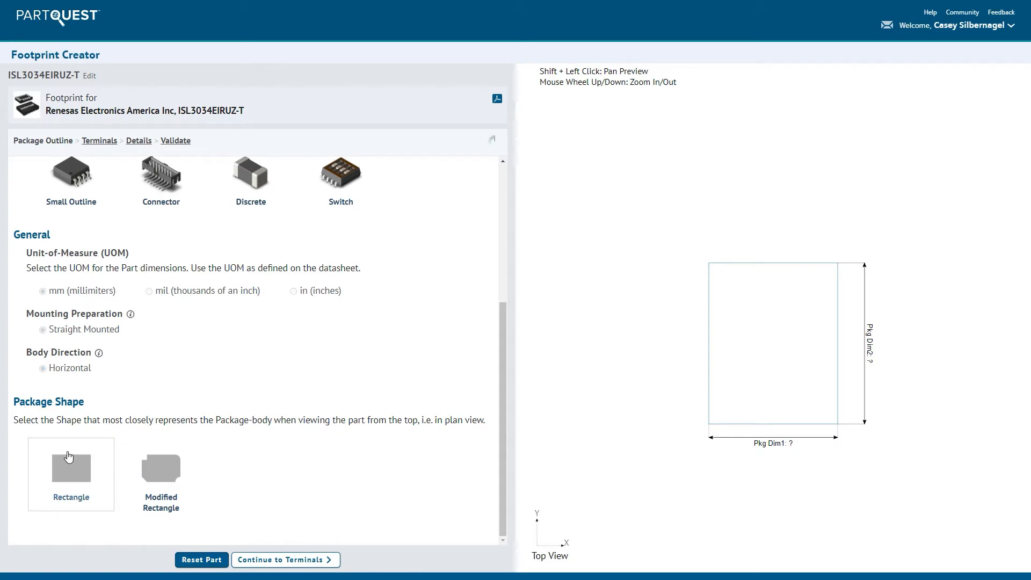
scroll(70, 455, down, 4)
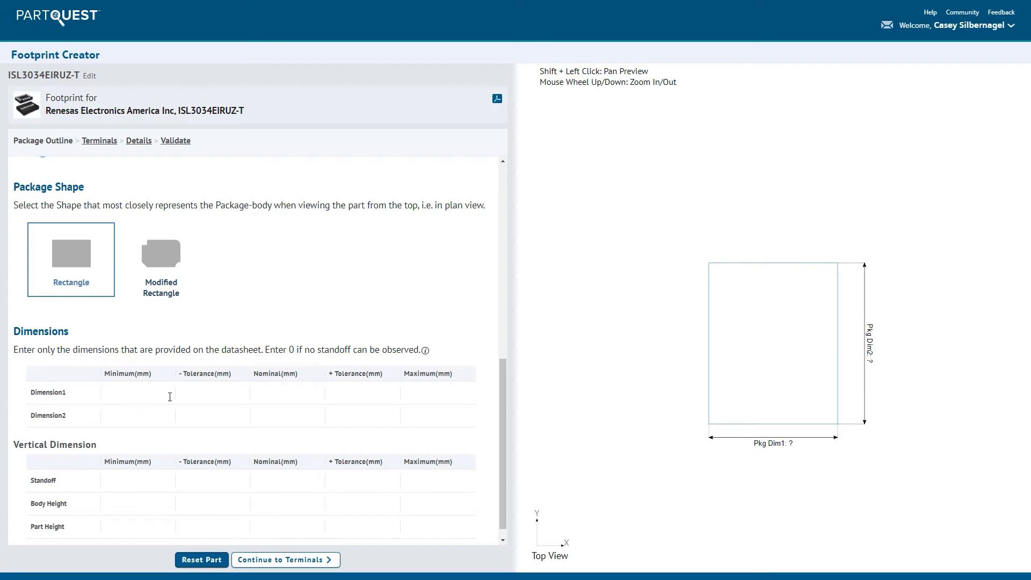
- Set package Dimension1 to 3 mm nominal with minus and plus tolerances of .05 mm
click(199, 393)
text(.05)
key(Tab)
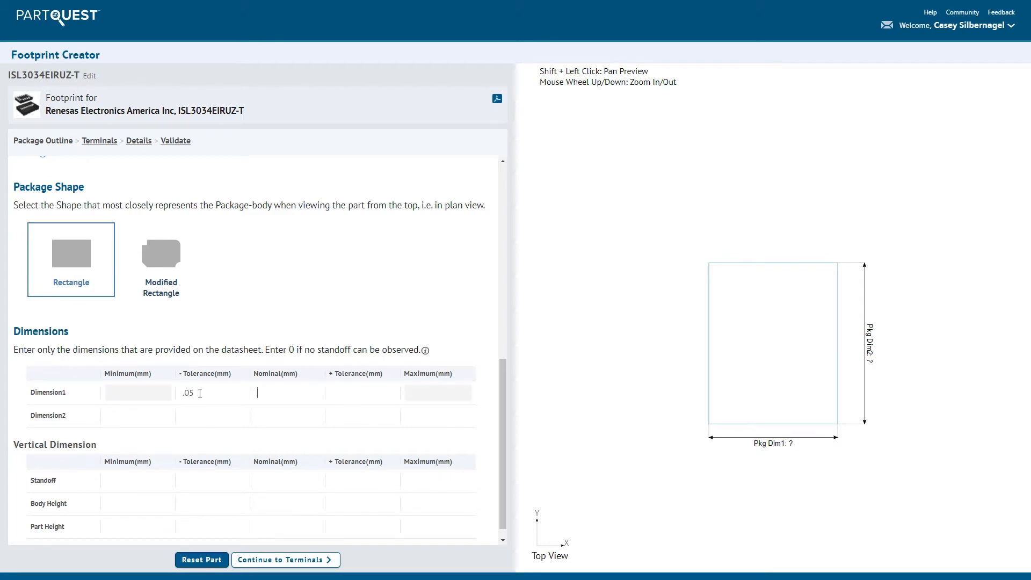
text(3)
key(Tab)
- Set package Dimension2 to 3 mm nominal with minus and plus tolerances of .05 mm
text(.05)
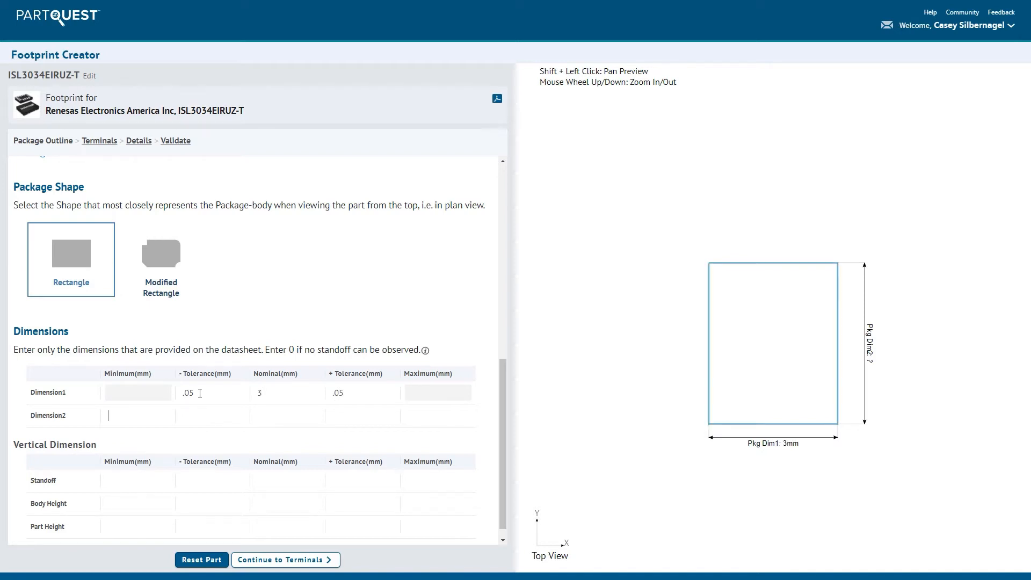
text(.05)
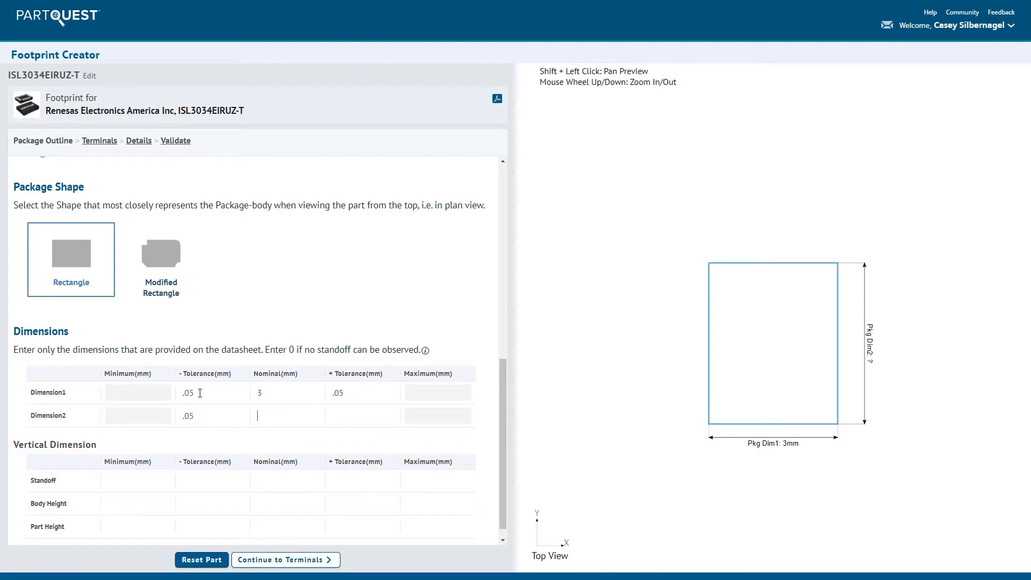
key(Tab)
text(3)
key(Tab)
text(.05)
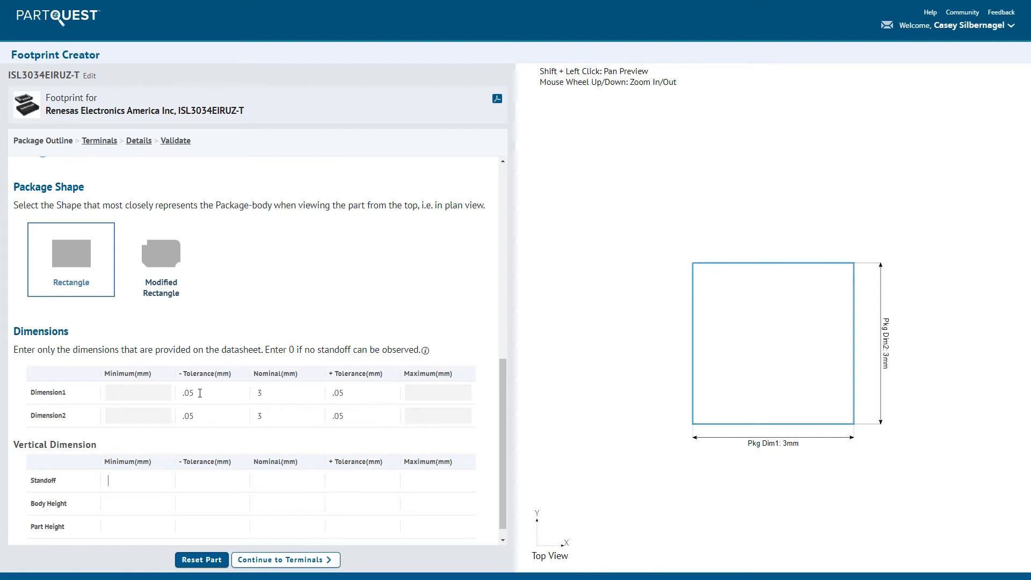
- Set the package standoff to a minimum of 0 and a maximum of .05 mm
key(Tab)
text(0)
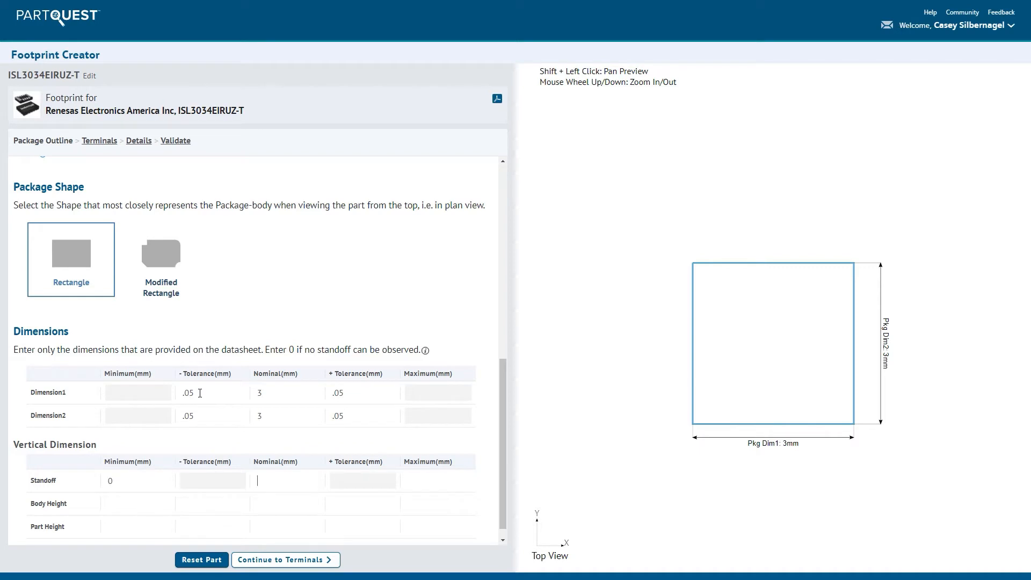
text(.05)
- Set the part height to .75 mm nominal with minus and plus tolerances of .05 mm
click(193, 527)
text(.05)
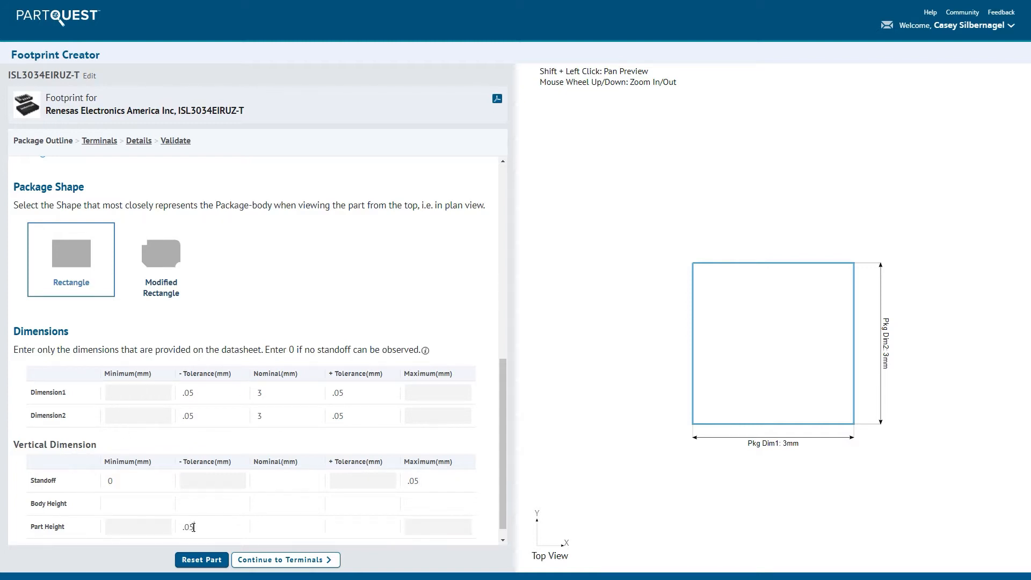
text(.75)
key(Tab)
text(.05)
- Continue to the terminals and define the first group as Surface Terminal, Dual position, Edge-In, Left-to-Right
click(289, 568)
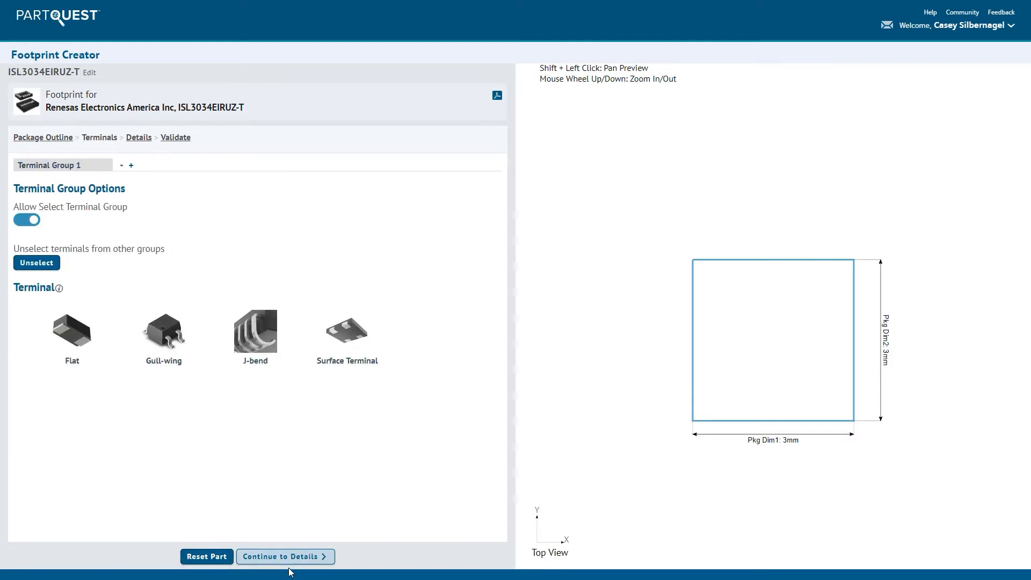
click(345, 351)
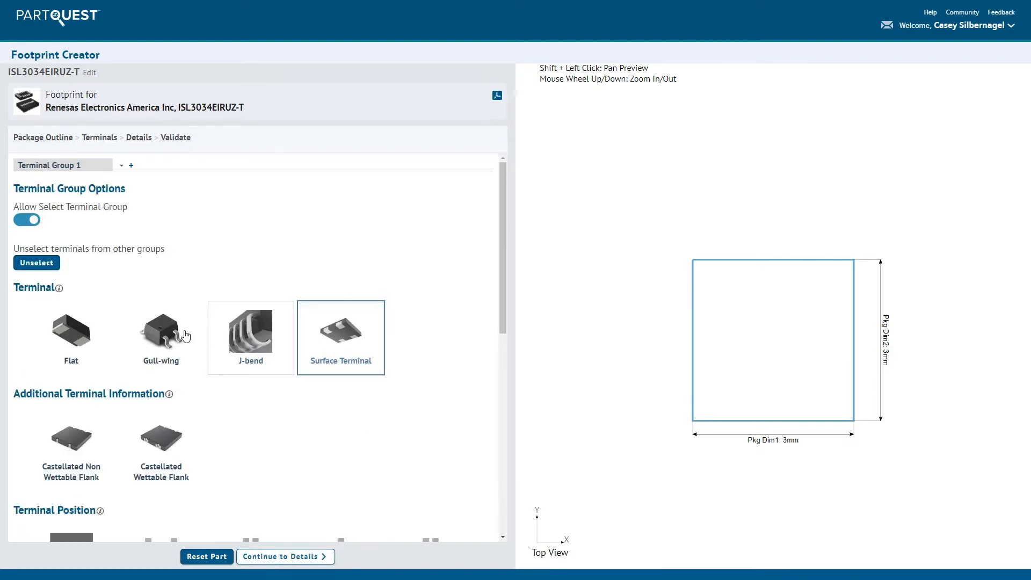
scroll(118, 312, down, 3)
click(150, 388)
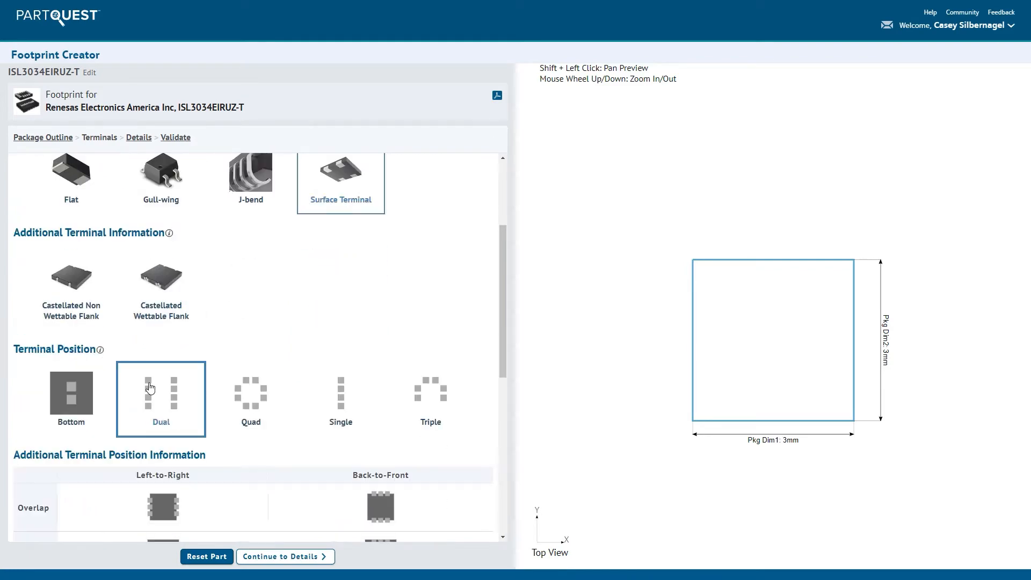
scroll(150, 388, down, 4)
click(151, 356)
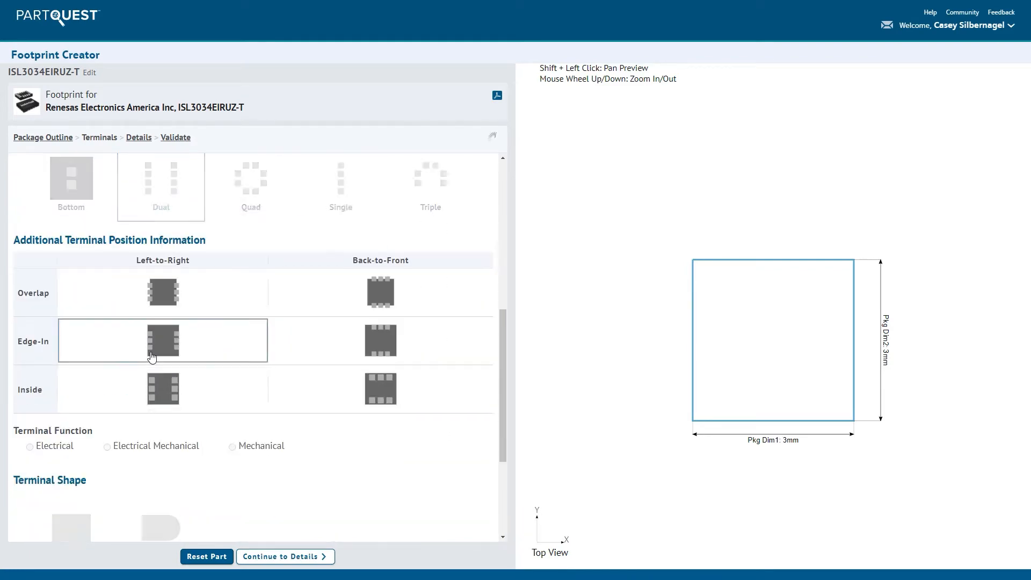
- Give the first terminal group 4 rows (NY), the Electrical function and the Rectangle terminal shape
click(68, 453)
text(4)
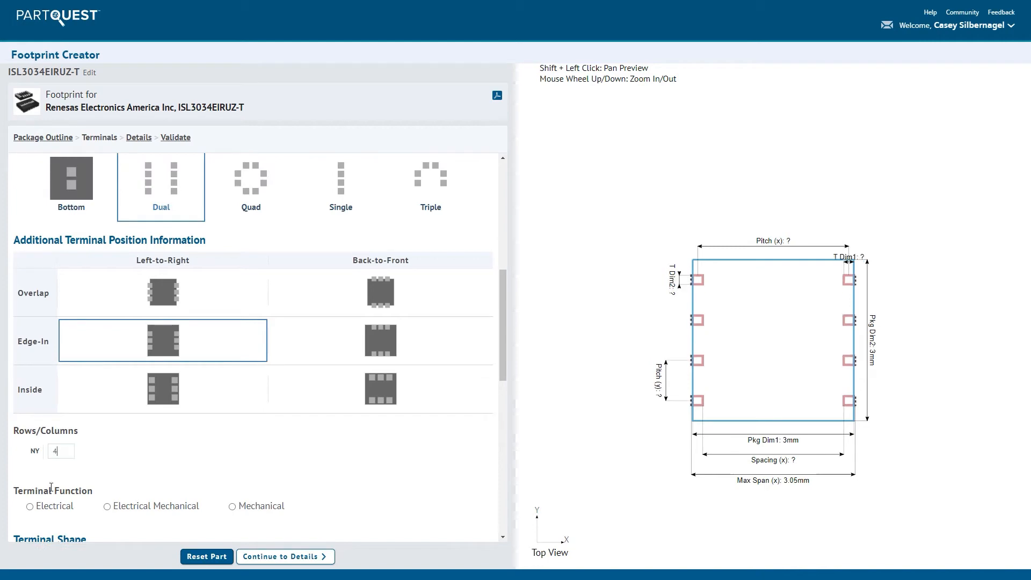
click(51, 507)
scroll(52, 507, down, 4)
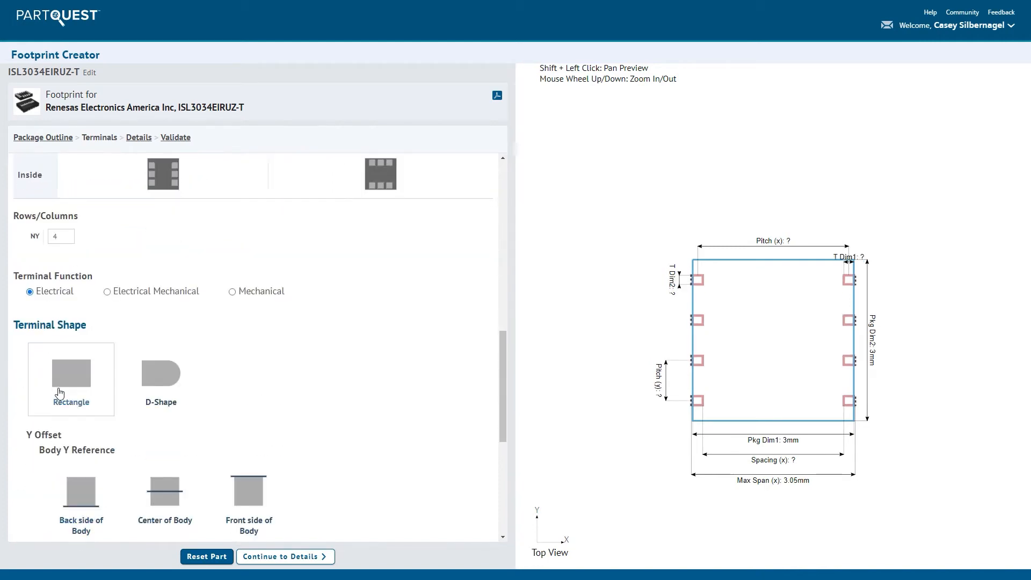
click(59, 393)
- Set the first terminal group's nominal Pitch (y) to .5 mm
scroll(62, 392, down, 6)
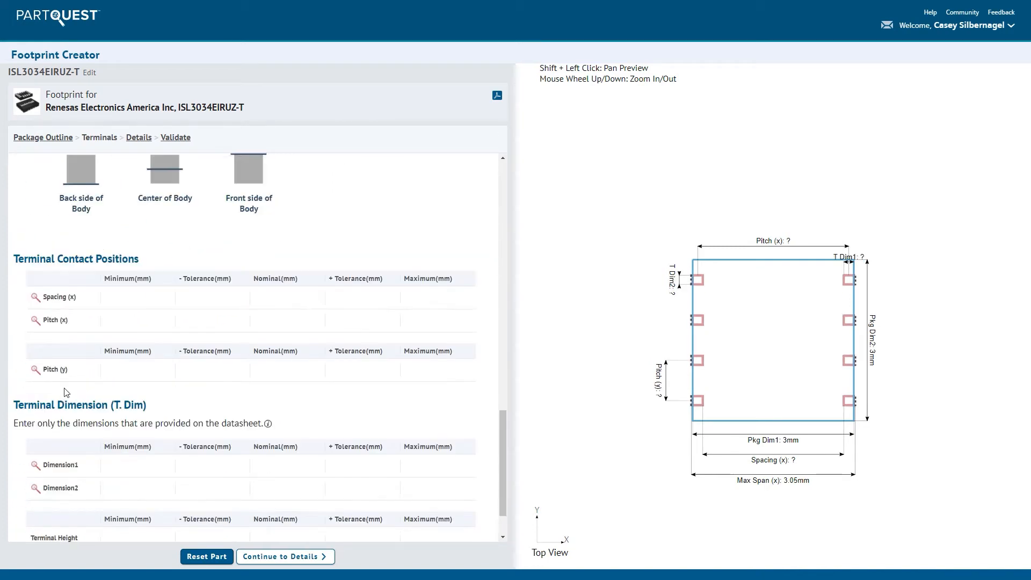
scroll(64, 392, down, 1)
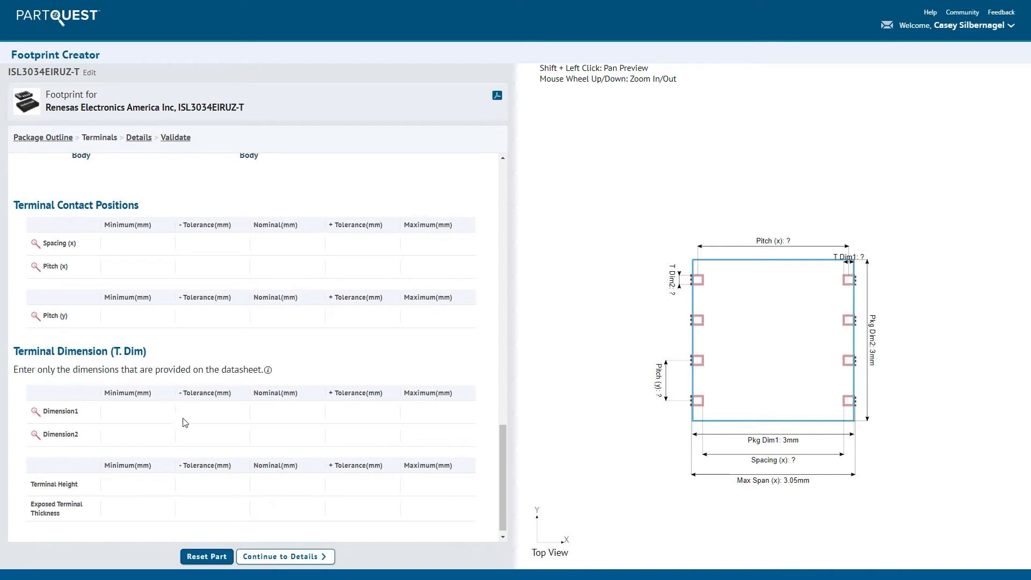
click(267, 313)
text(.5)
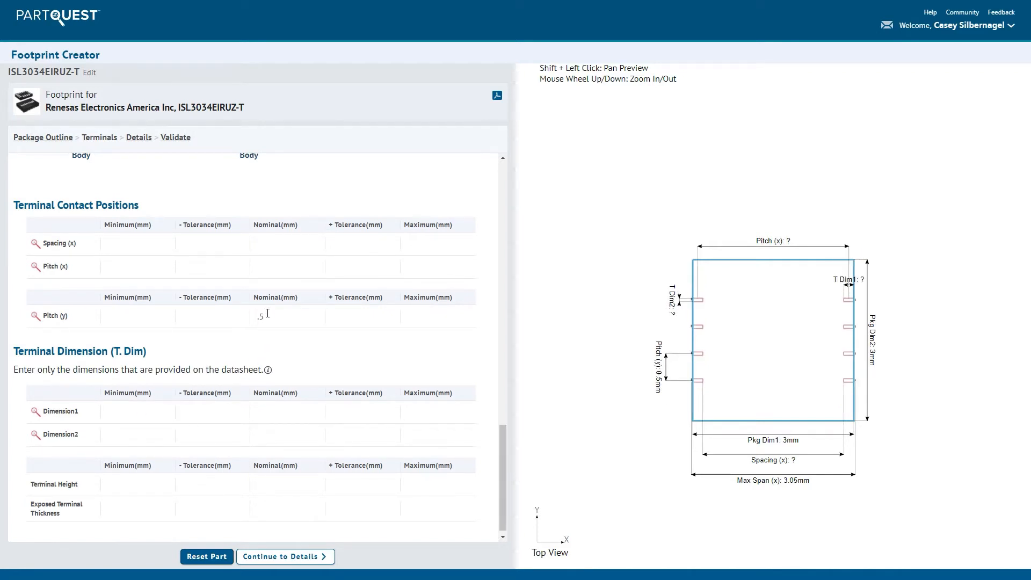
- Set terminal Dimension1 to .4 mm nominal with minus and plus tolerances of .1 mm
click(213, 408)
text(.1)
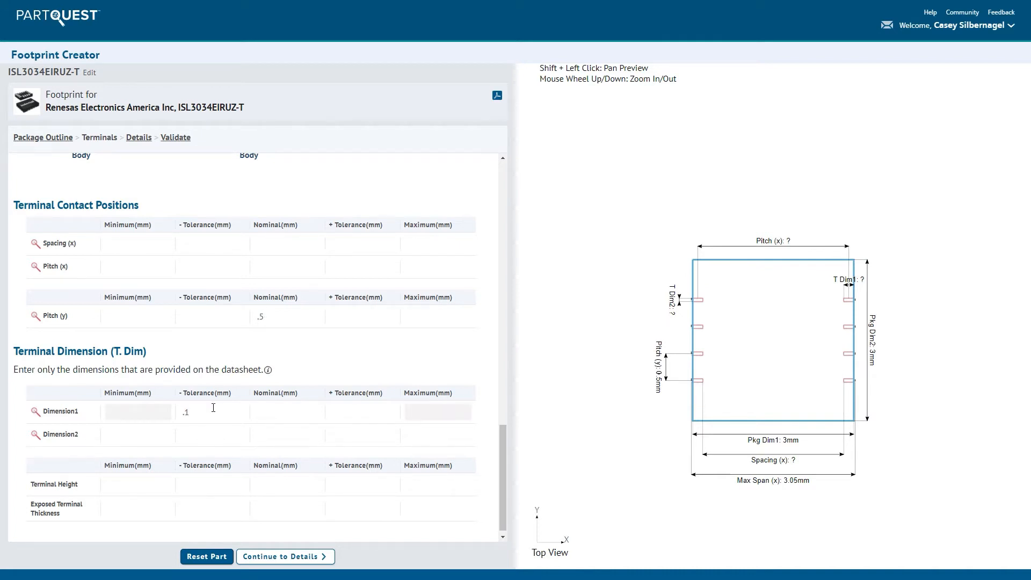
key(Tab)
text(.4)
key(Tab)
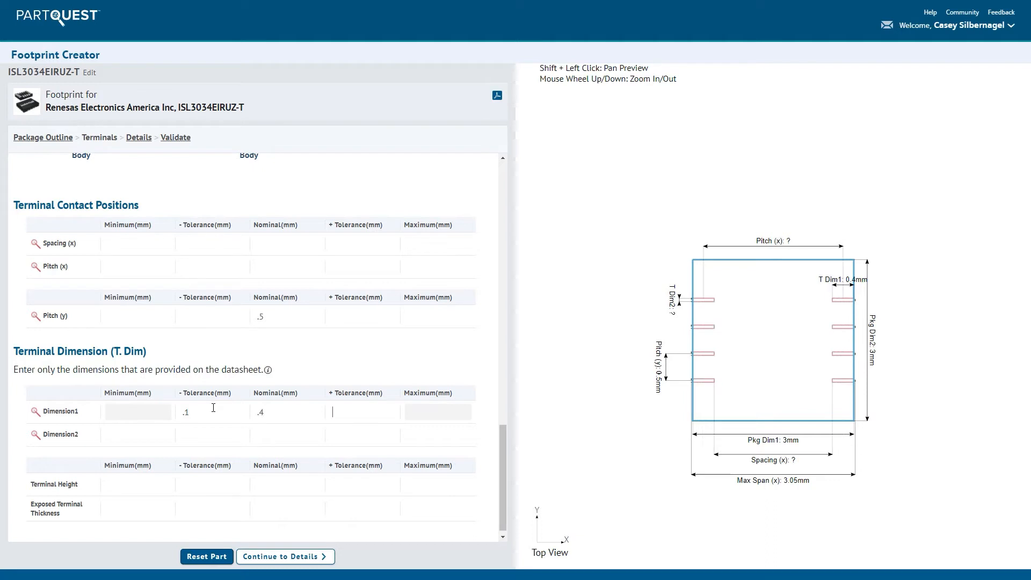
text(.1)
key(Tab)
- Set terminal Dimension2 to .23 mm nominal with a minus tolerance of .05 mm and a plus tolerance of .07 mm
key(Tab)
text(.05)
key(Tab)
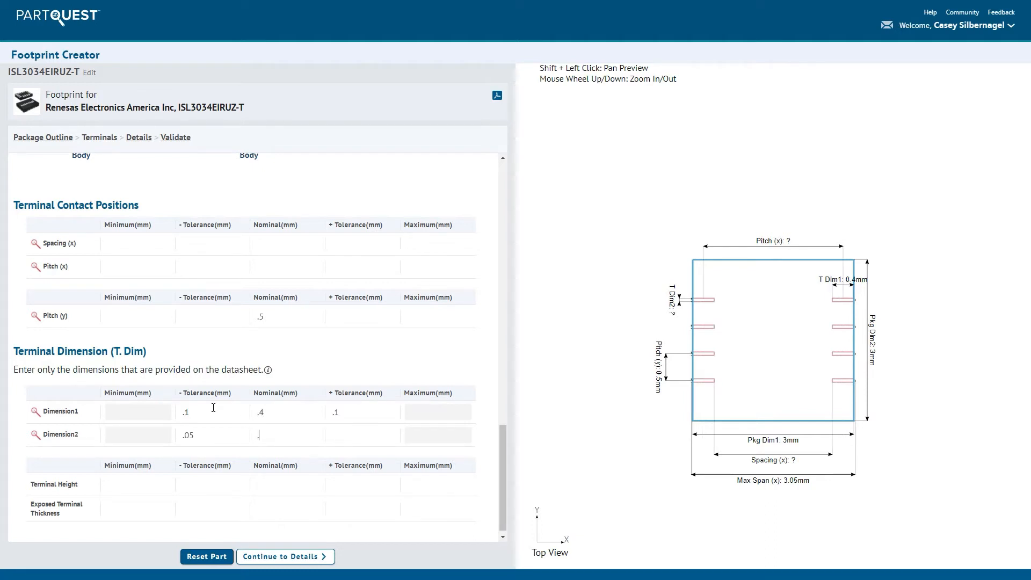
text(.23)
key(Tab)
text(.)
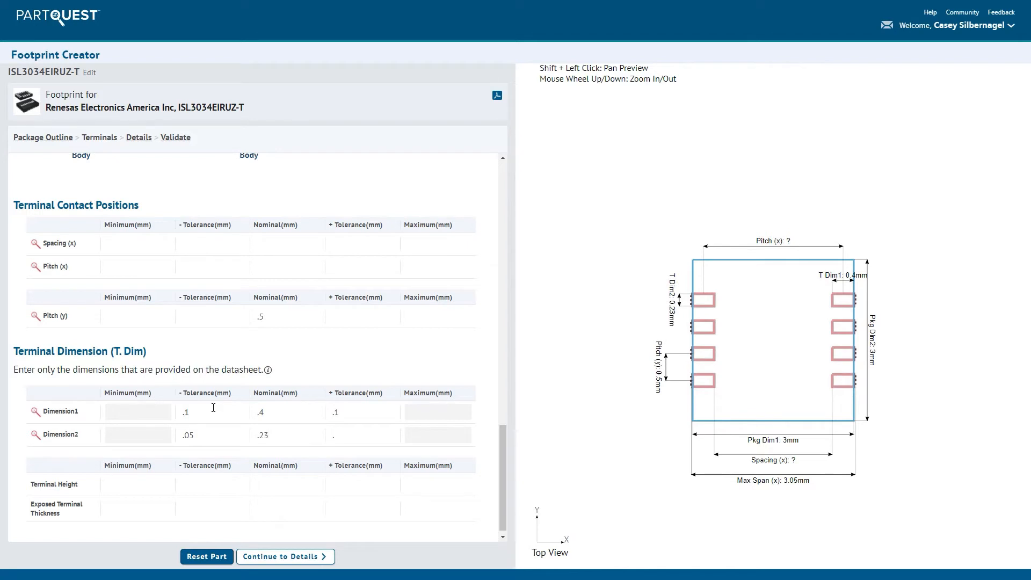
text(07)
- Set the nominal terminal height to .2 mm and the exposed terminal thickness to minimum 0 and maximum .05 mm
key(Tab)
key(Tab)
text(.2)
key(Tab)
key(Tab)
key(Tab)
text(0)
key(Tab)
key(Tab)
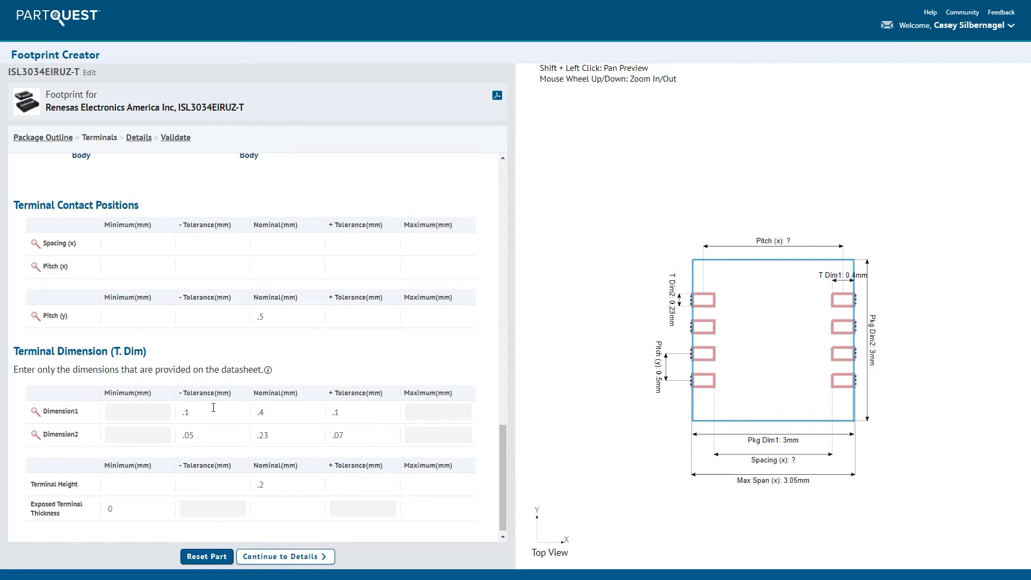
text(.05)
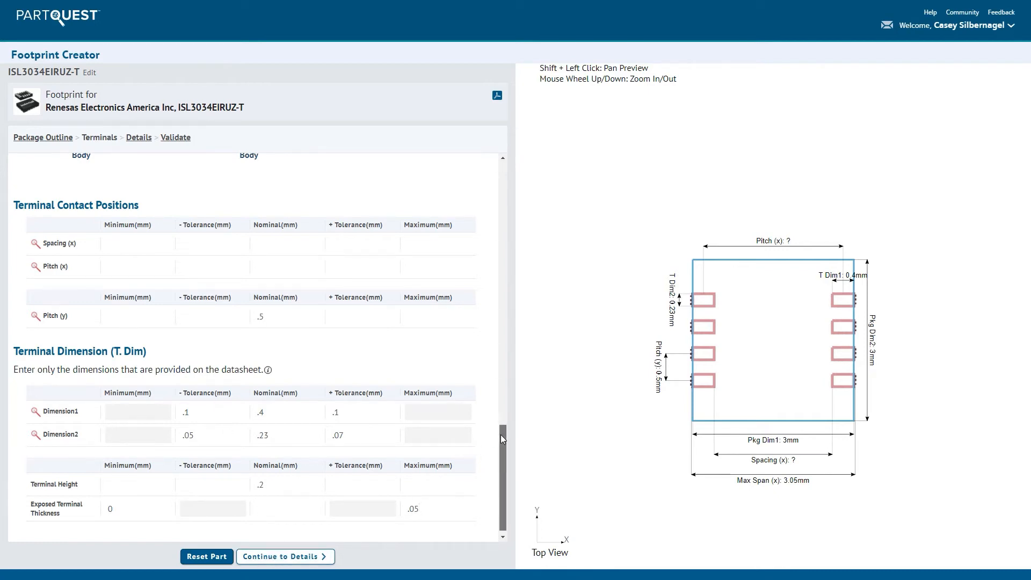
- Add a second terminal group defined as Surface Terminal, Dual position, Edge-In, Back-to-Front
scroll(501, 434, up, 15)
click(132, 167)
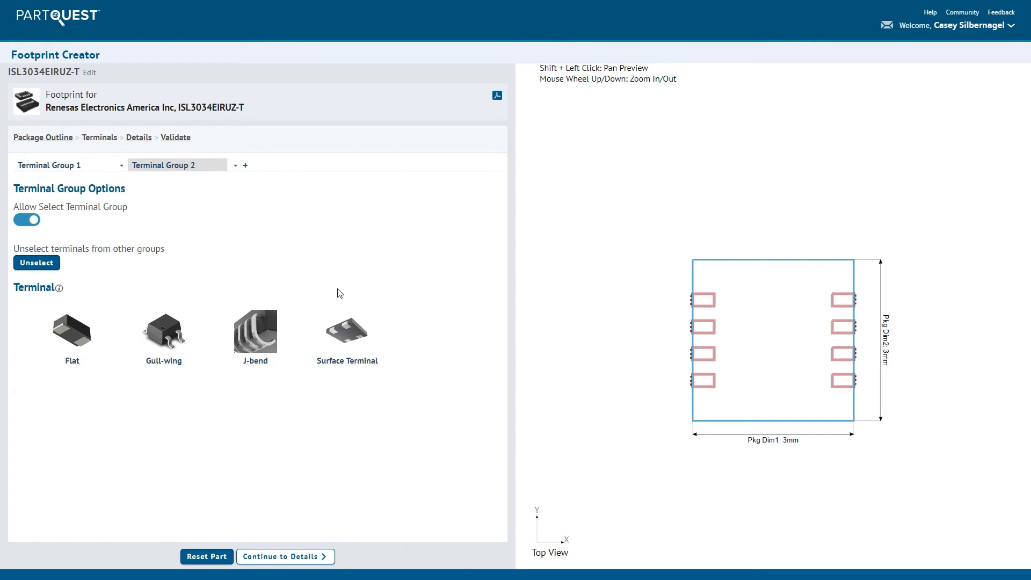
click(344, 331)
scroll(299, 380, down, 2)
scroll(299, 380, down, 2)
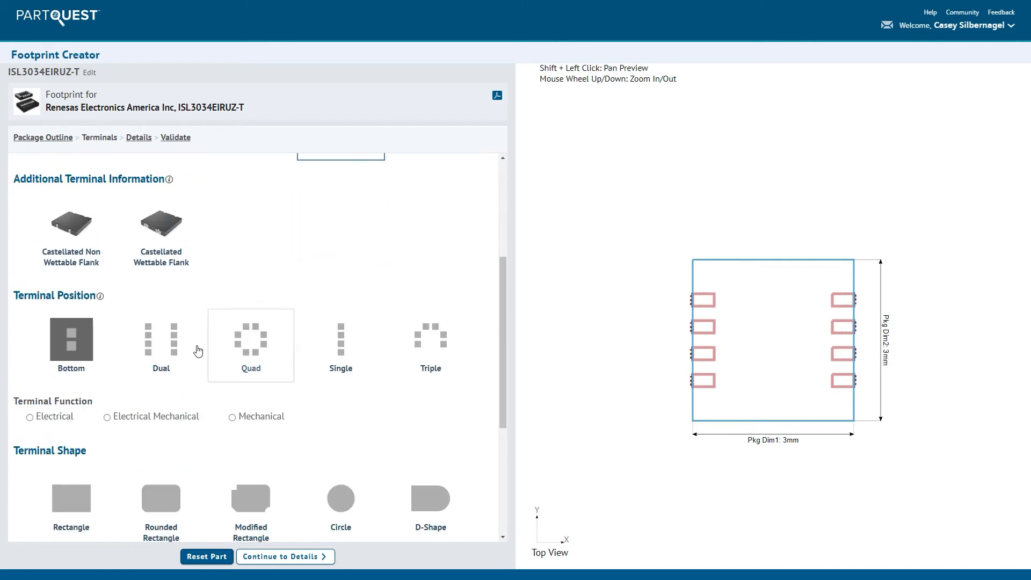
click(168, 339)
scroll(200, 352, down, 2)
click(349, 382)
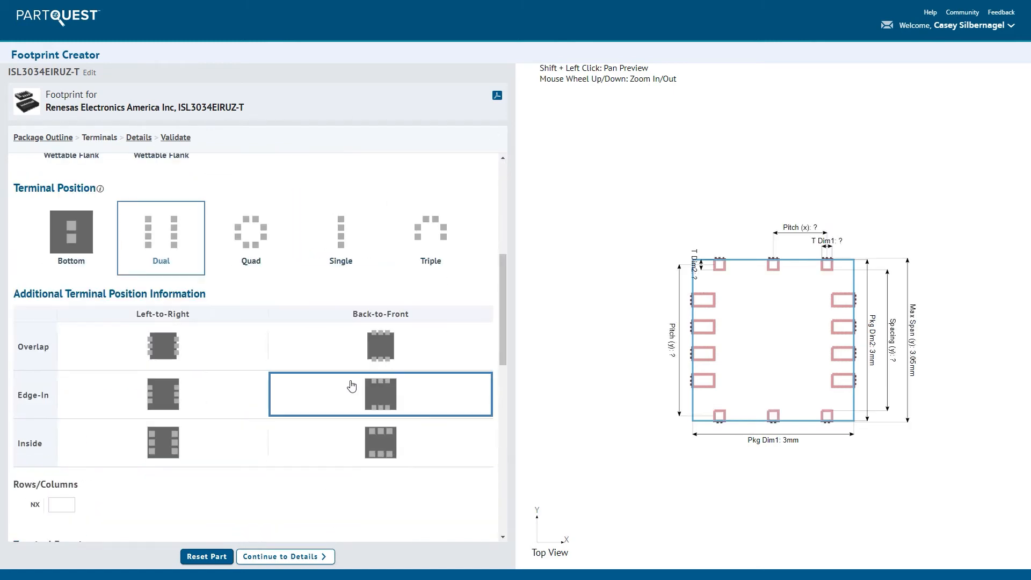
- Give the second terminal group 4 columns (NX), the Electrical function and the Rectangle terminal shape
scroll(352, 385, down, 3)
click(68, 343)
text(4)
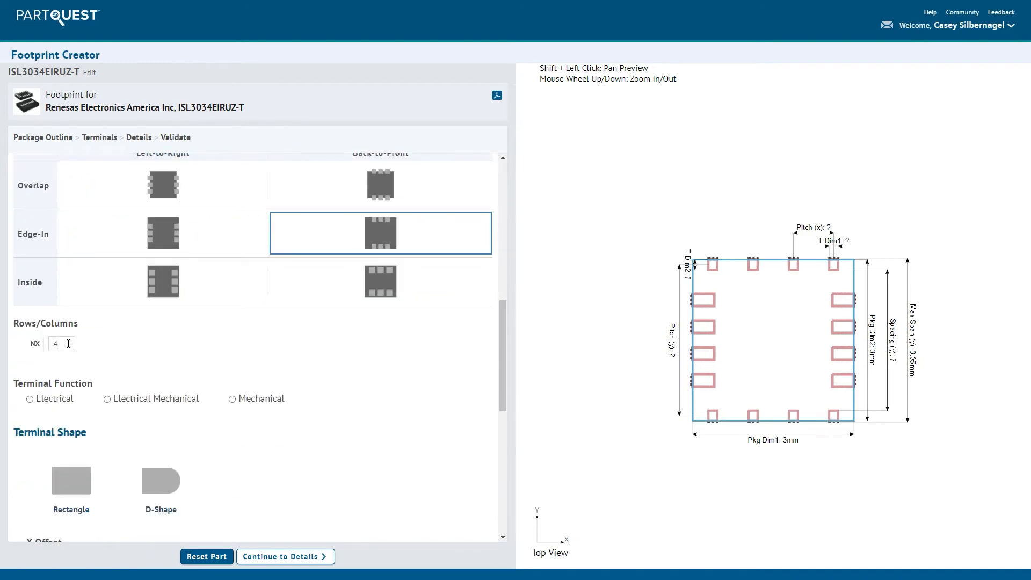
click(53, 399)
click(72, 478)
- Set the second terminal group's nominal pitch (x) to .5 mm
scroll(79, 462, down, 2)
scroll(79, 462, down, 5)
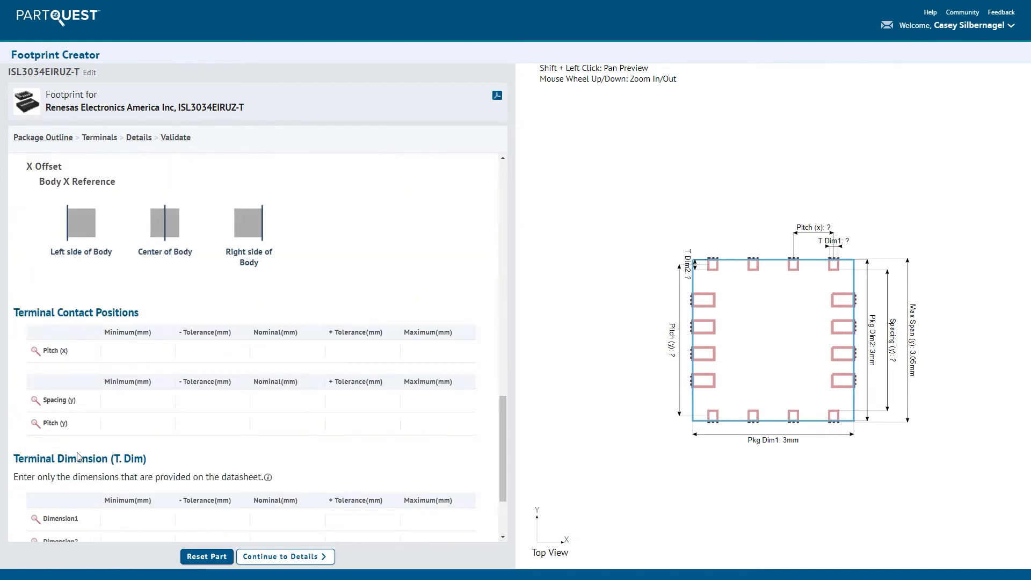
click(287, 300)
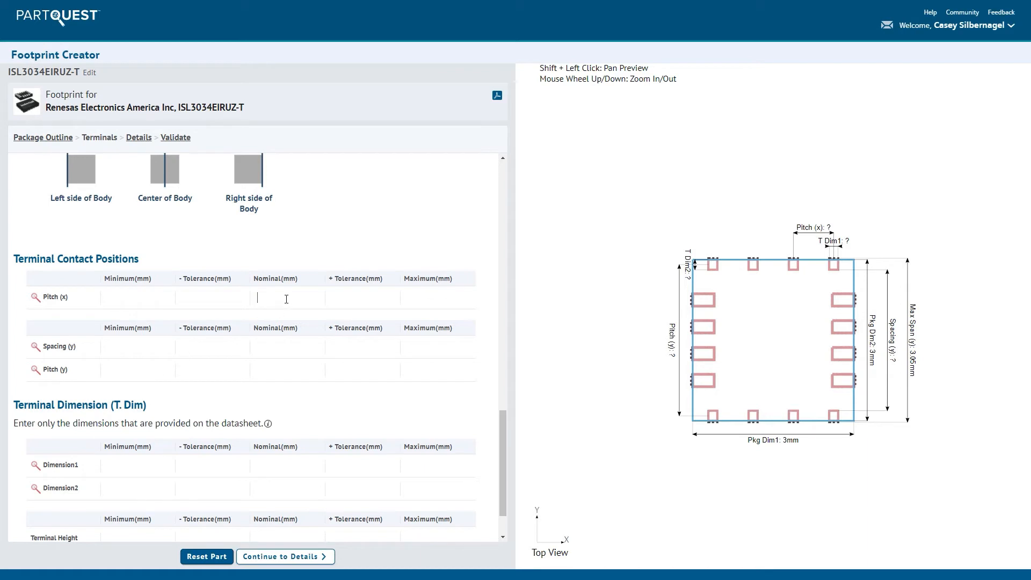
text(.5)
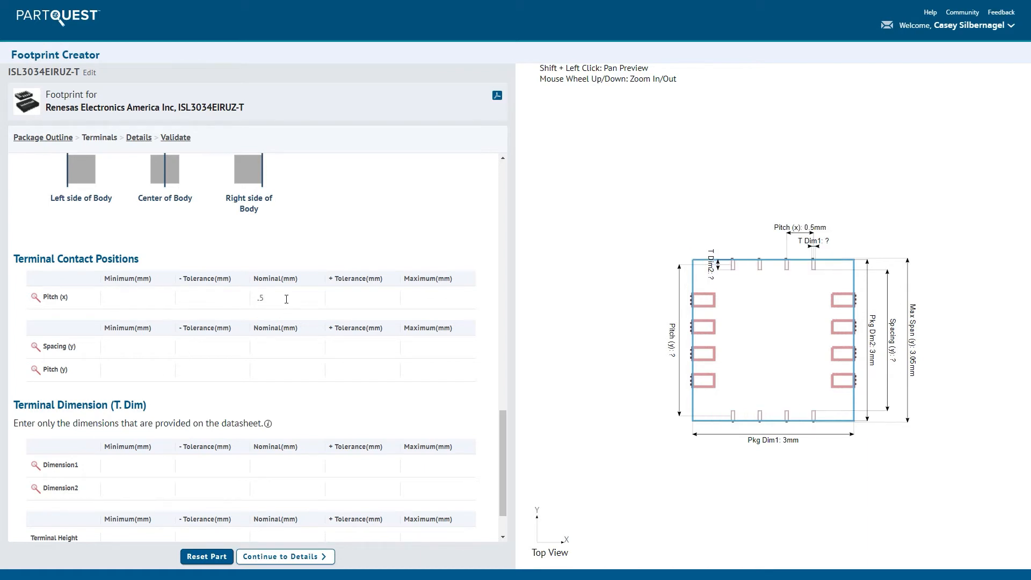
- Set the second group's terminal Dimension1 to .23 mm nominal with a minus tolerance of .05 mm and a plus tolerance of .07 mm
scroll(215, 371, down, 1)
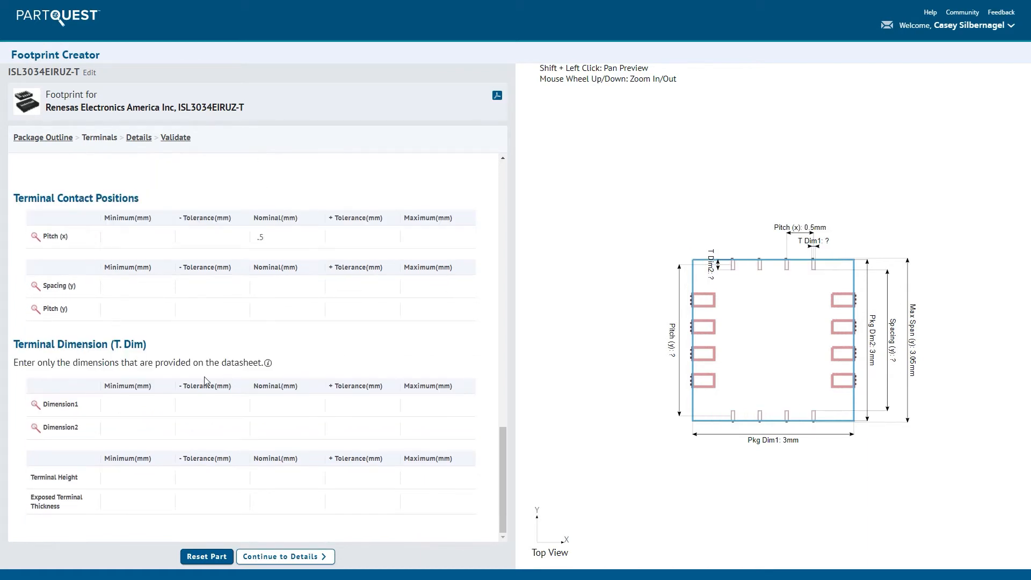
click(143, 408)
key(Tab)
text(.05)
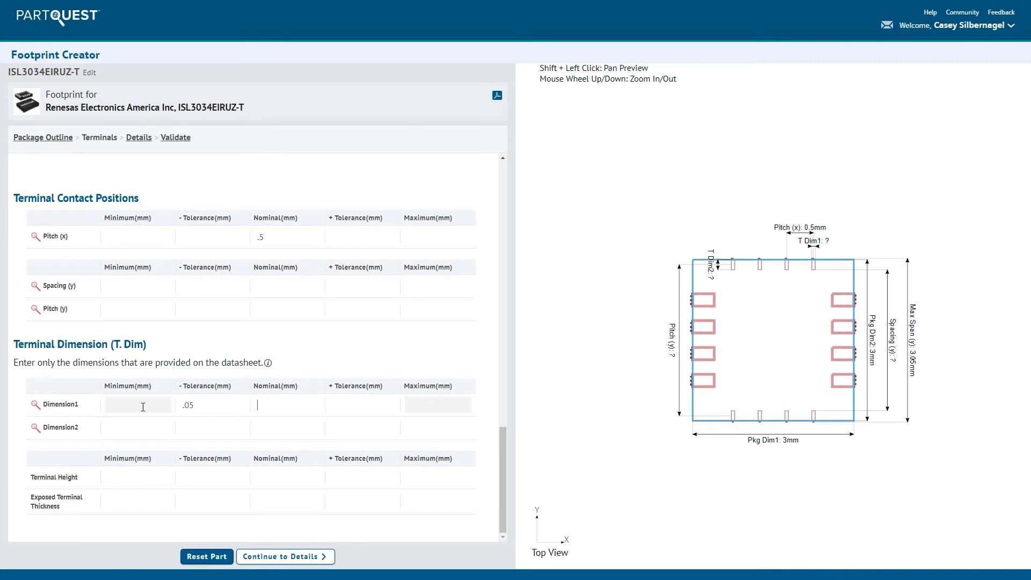
text(.23)
key(Tab)
text(.07)
key(Tab)
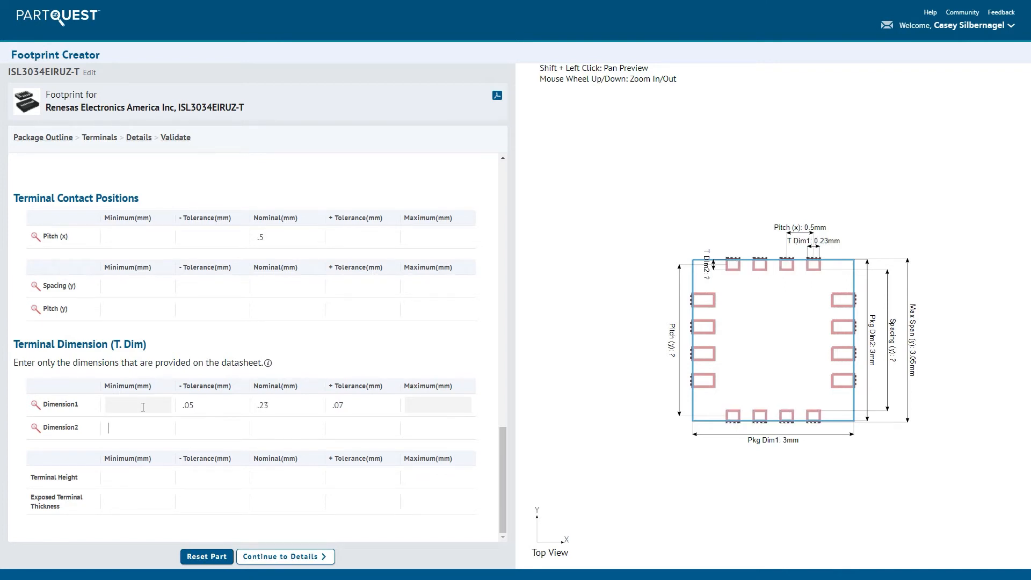
- Set the second group's terminal Dimension2 to .4 mm nominal with minus and plus tolerances of .1 mm
text(.1)
key(Tab)
text(.4)
key(Tab)
text(.)
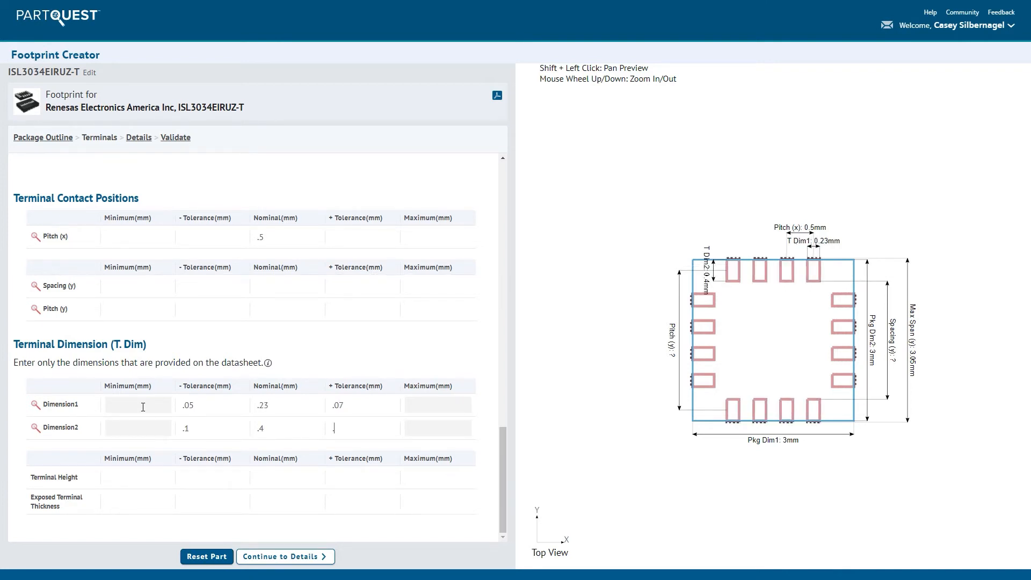
text(1)
- Set the second group's nominal terminal height to .2 mm and its exposed terminal thickness to minimum 0 and maximum .05 mm
click(261, 476)
text(.2)
key(Tab)
key(Tab)
key(Tab)
text(0)
click(441, 504)
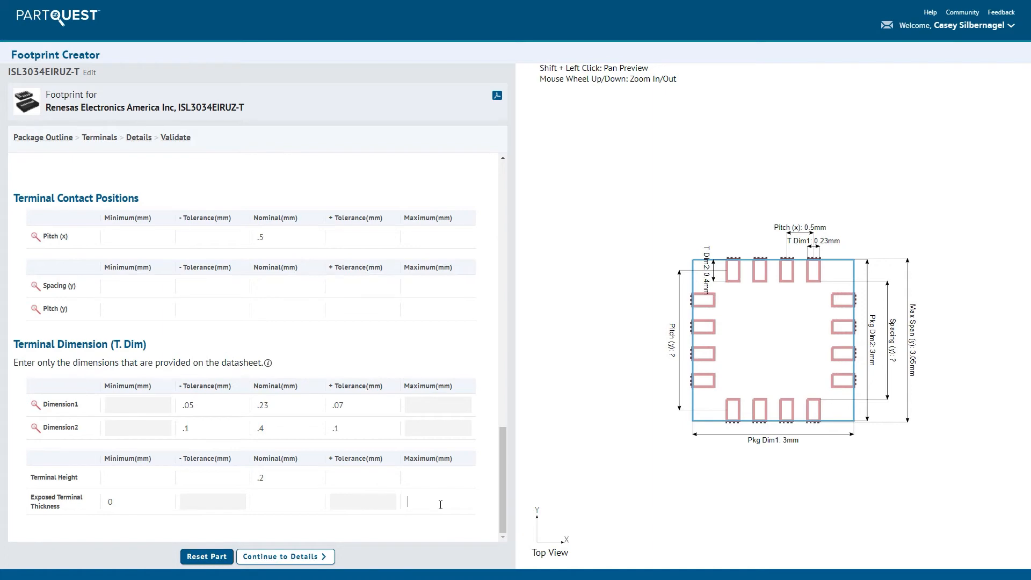
key(Tab)
click(440, 505)
text(.05)
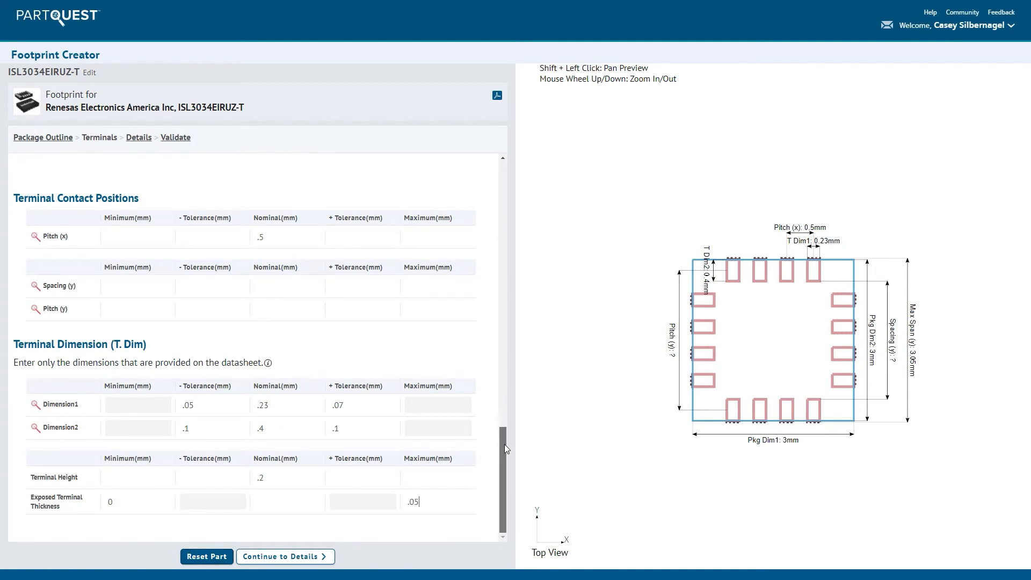
- Add a third terminal group defined as Surface Terminal in the Bottom position
drag(504, 444, 503, 178)
click(247, 166)
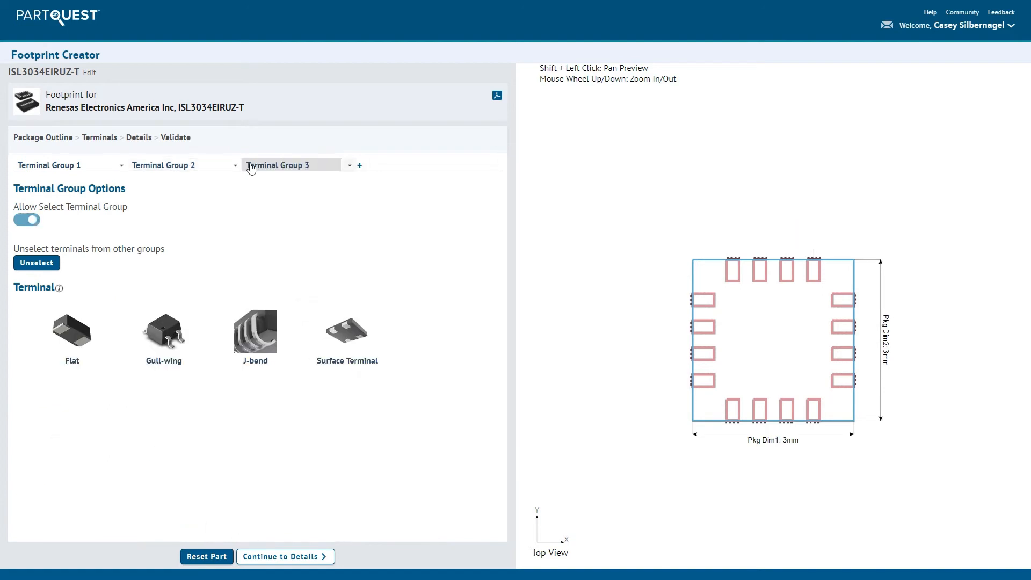
click(330, 331)
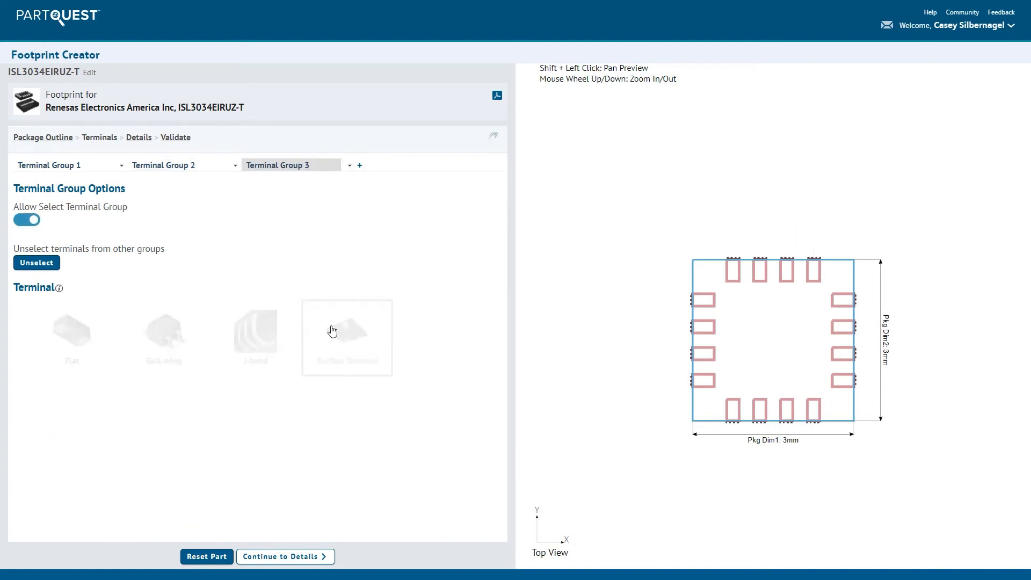
scroll(332, 331, down, 3)
scroll(333, 331, down, 1)
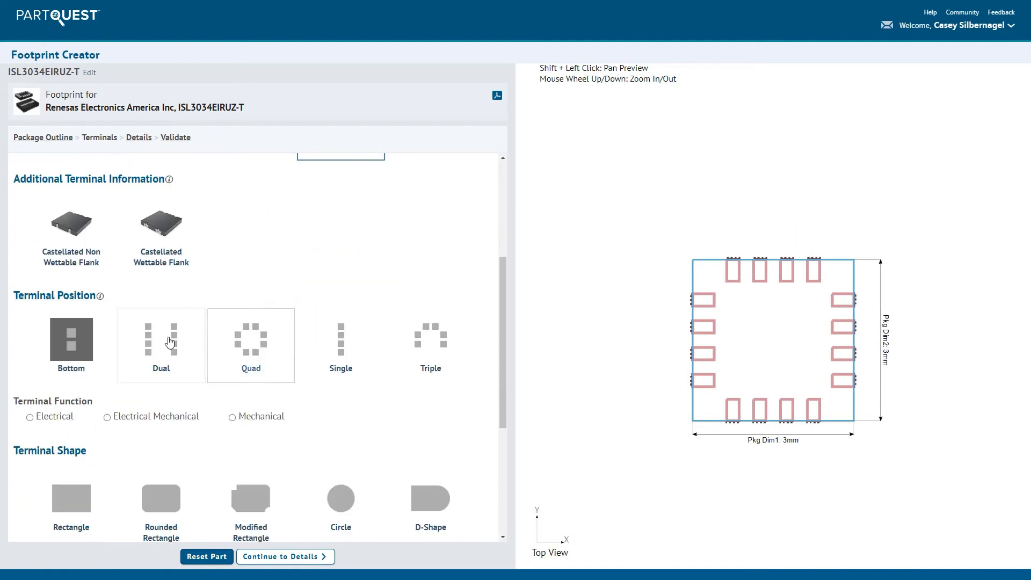
click(78, 340)
- Give the third terminal group NX 1 and NY 1, the Electrical function and the Rectangle terminal shape
click(64, 429)
text(1)
click(64, 452)
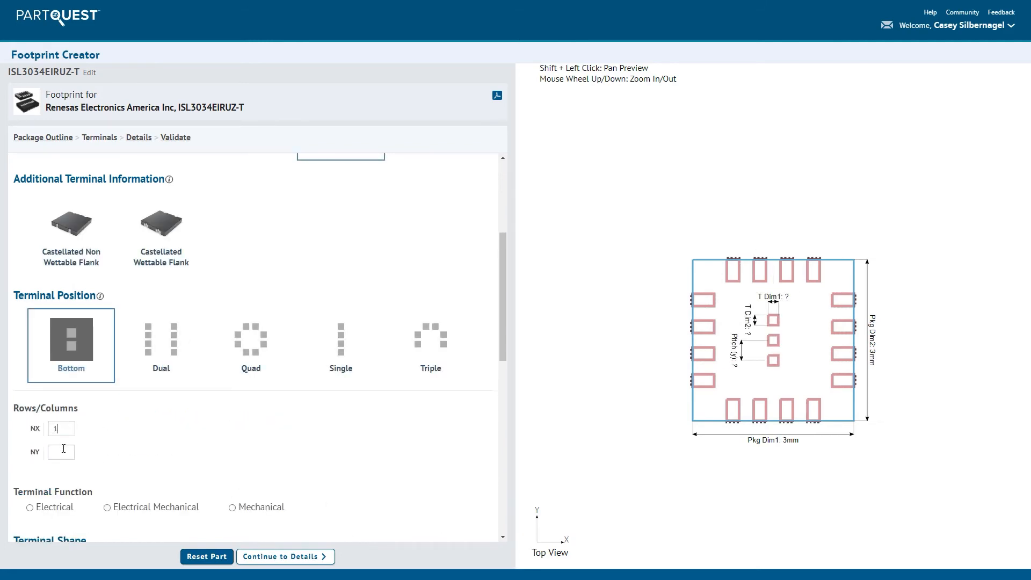
text(1)
click(55, 506)
scroll(60, 504, down, 5)
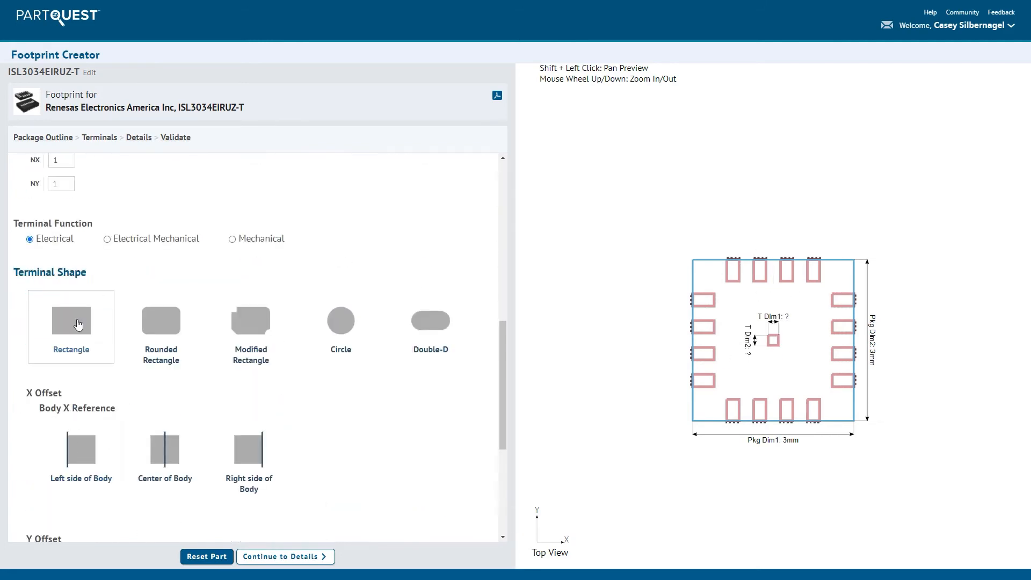
click(78, 323)
- Set the central terminal's Dimension1 and Dimension2 to 1.5 mm nominal, each with minus and plus tolerances of 0
scroll(78, 323, down, 6)
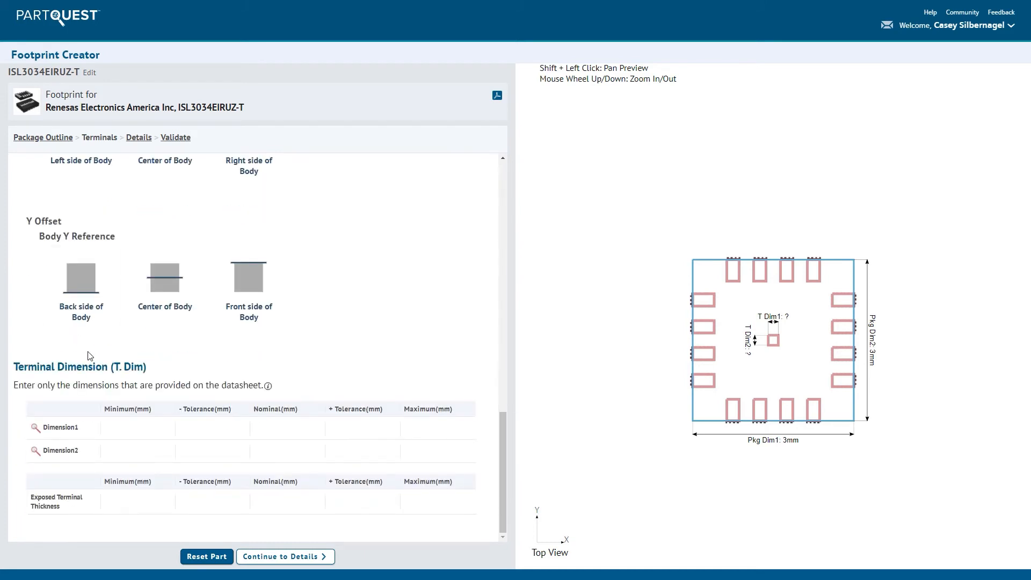
click(215, 425)
text(0)
key(Tab)
text(1.5)
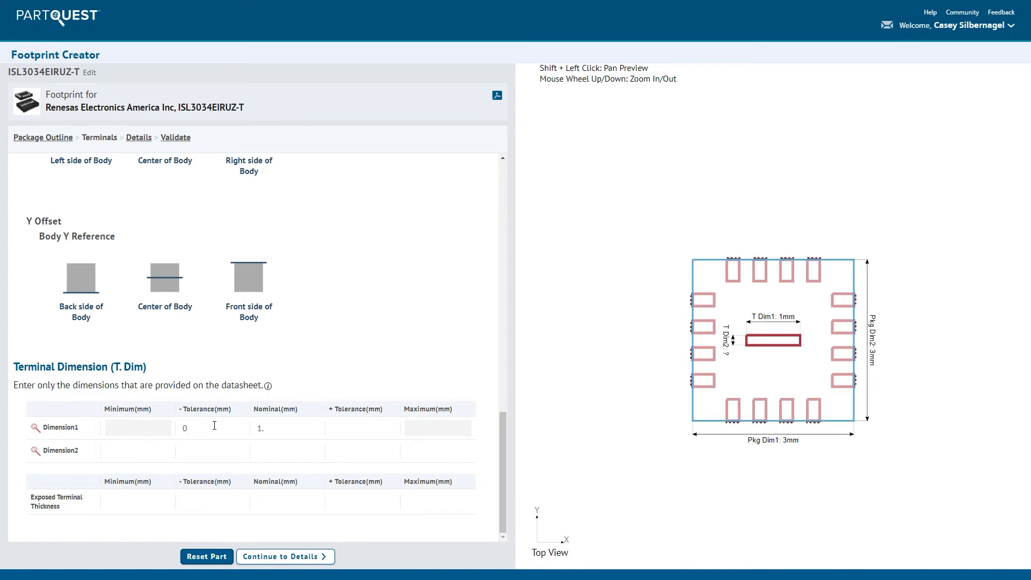
key(Tab)
text(0)
key(Tab)
text(1.5)
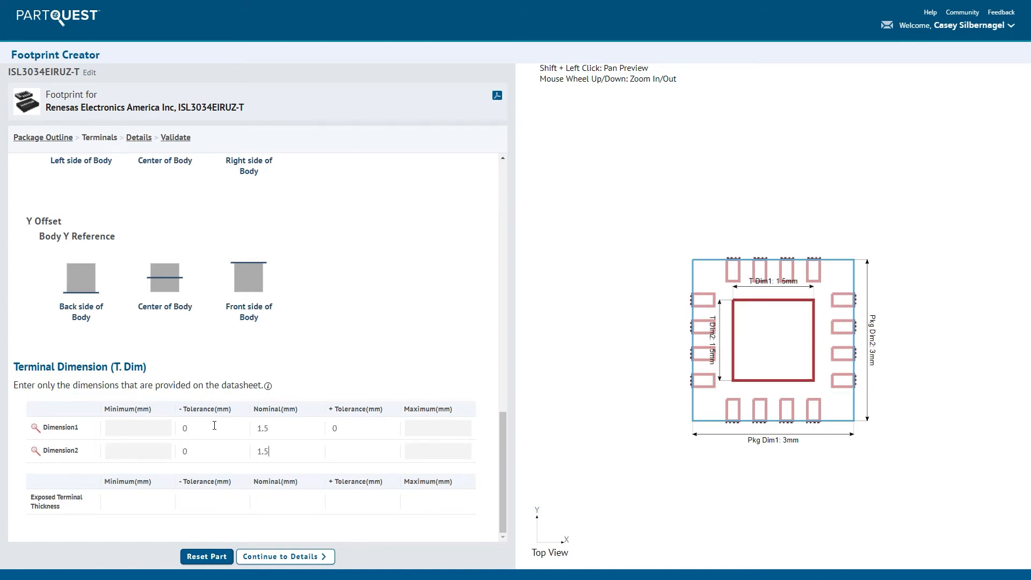
- Set the central terminal's exposed thickness to minimum 0 and maximum .05 mm, and continue to the footprint details
click(141, 502)
text(0)
key(Tab)
text(.05)
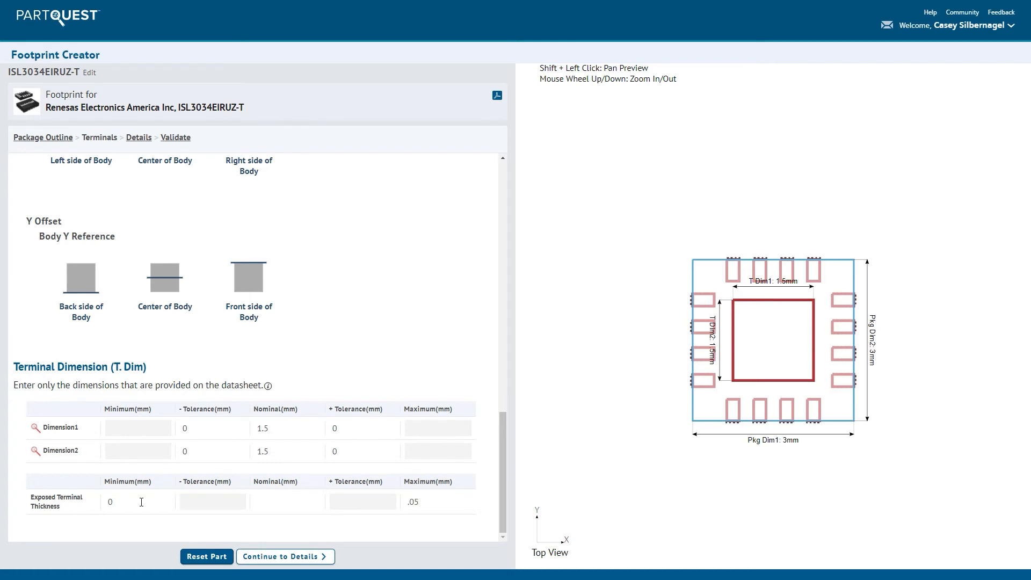
click(270, 557)
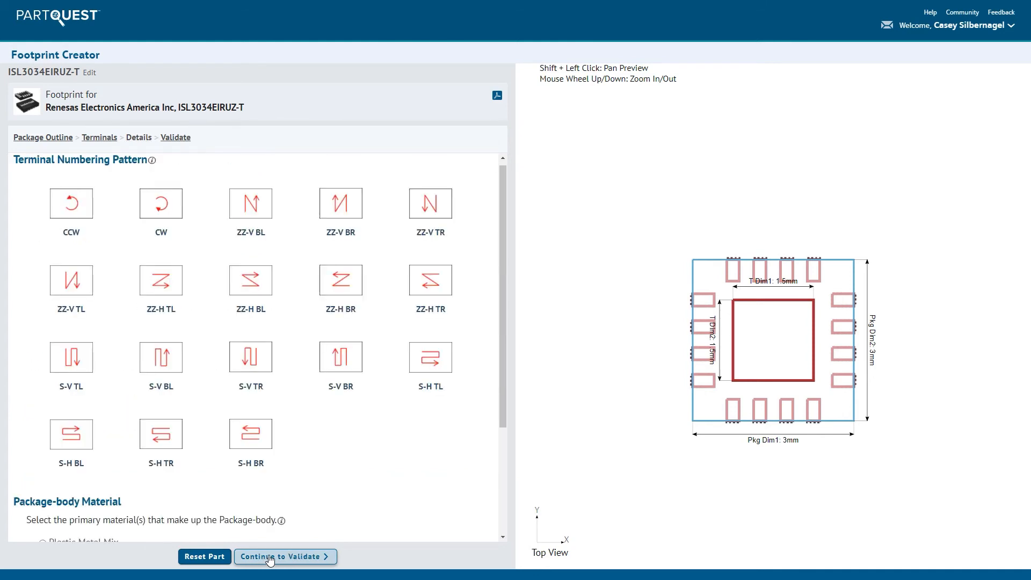
- Number all 16 perimeter terminals with the CCW numerical pattern, starting from 1 at the topmost terminal on the package's left side
click(705, 302)
shift+click(704, 380)
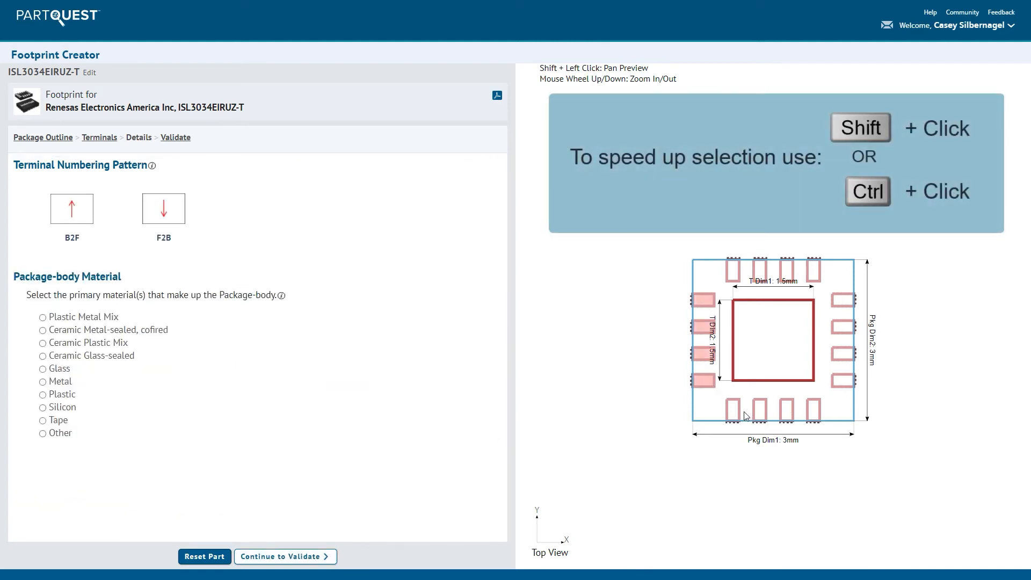
click(737, 412)
shift+click(810, 410)
click(845, 378)
shift+click(844, 302)
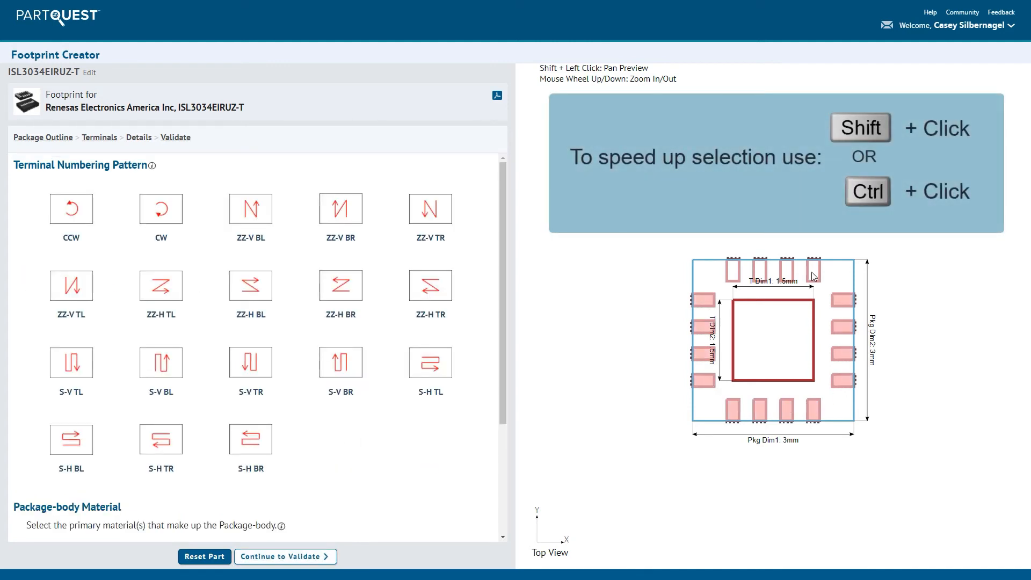
click(813, 271)
shift+click(735, 270)
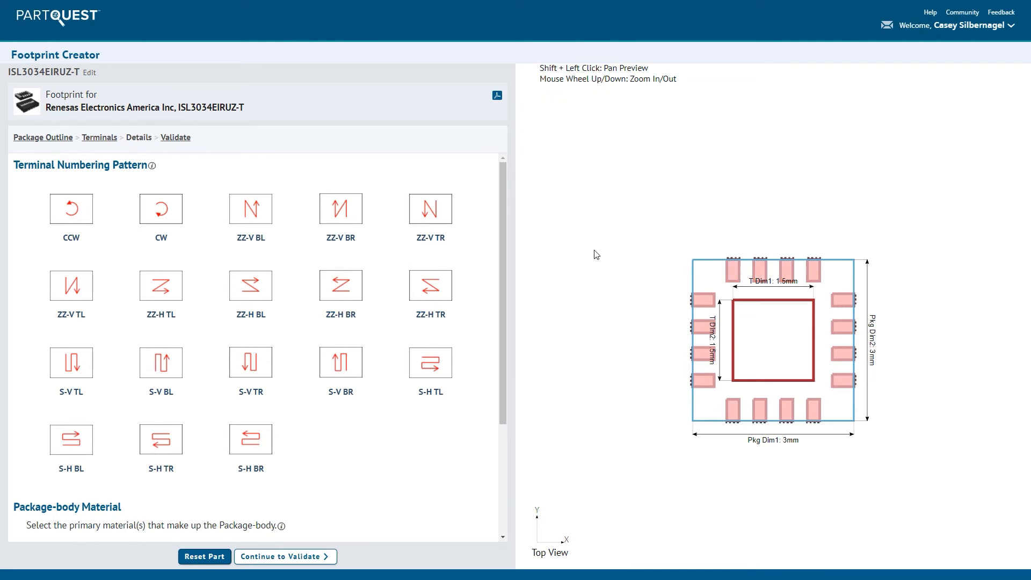
click(80, 202)
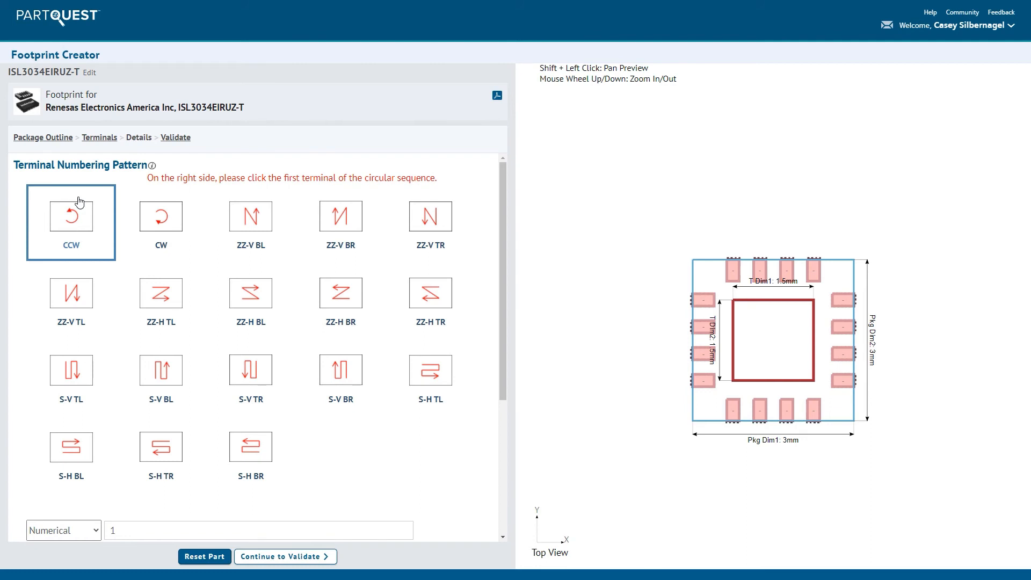
click(704, 301)
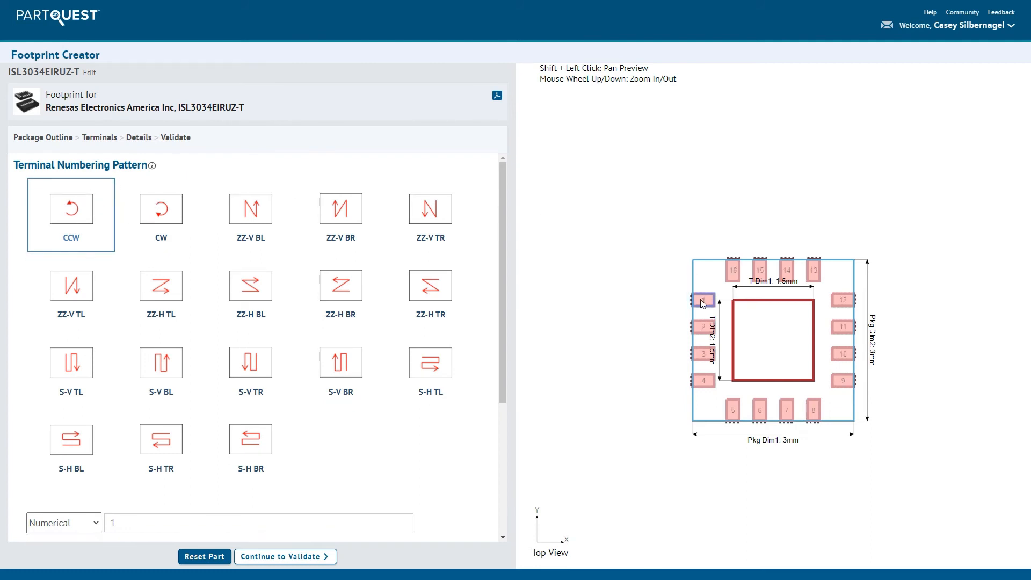
right_click(644, 310)
click(678, 398)
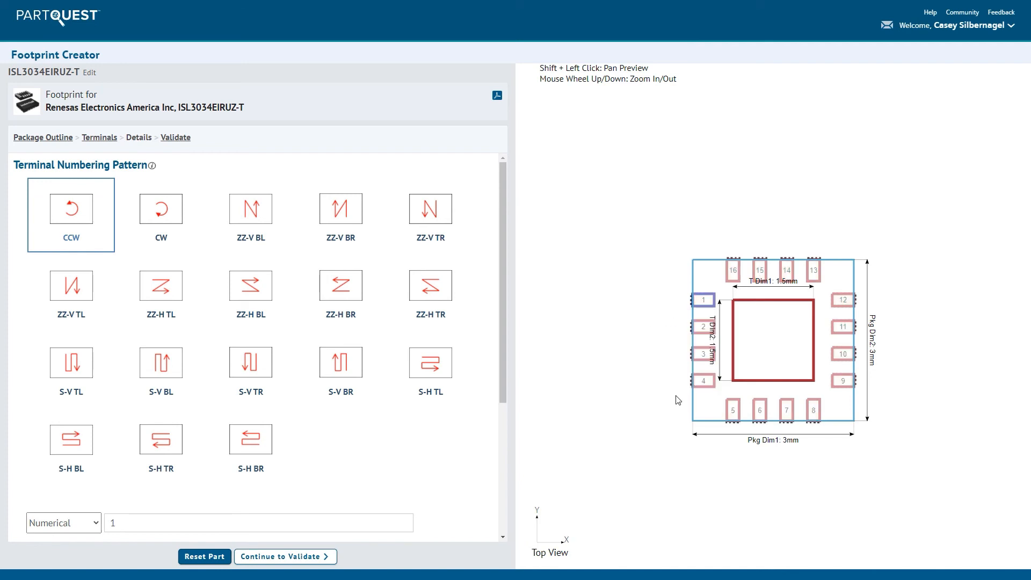
- Assign the custom terminal number GND to the central square terminal
click(775, 359)
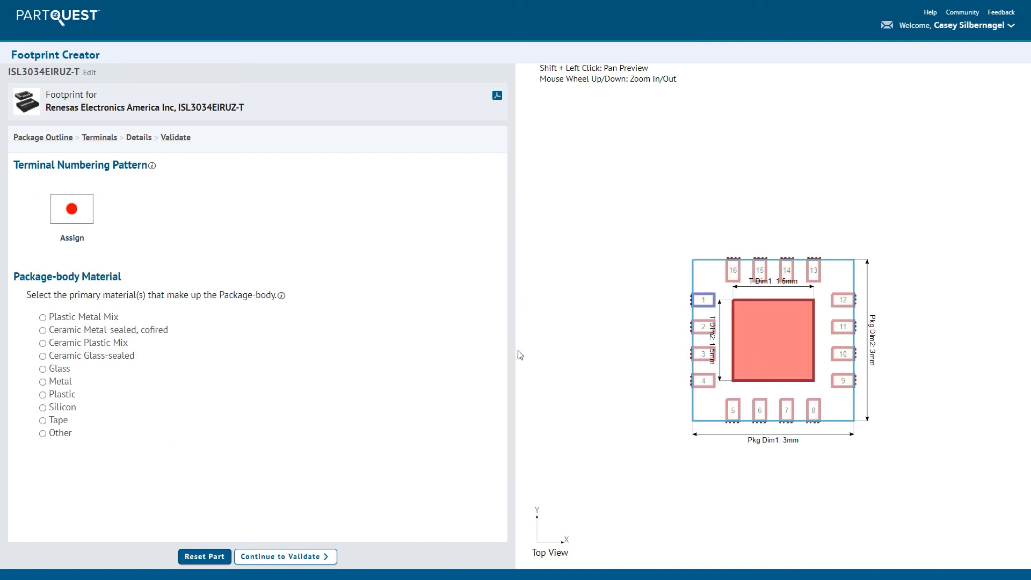
click(79, 220)
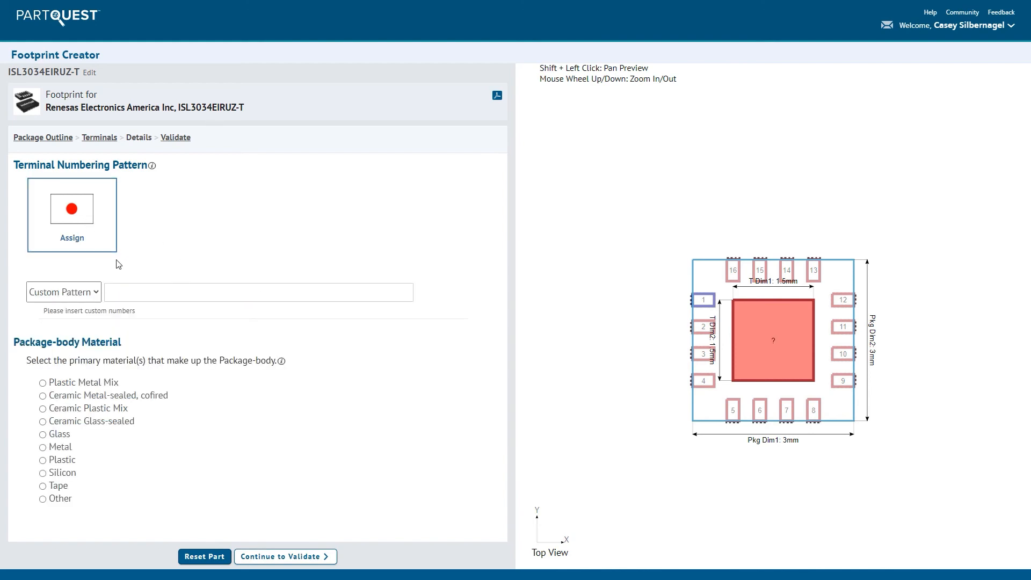
click(121, 291)
click(133, 318)
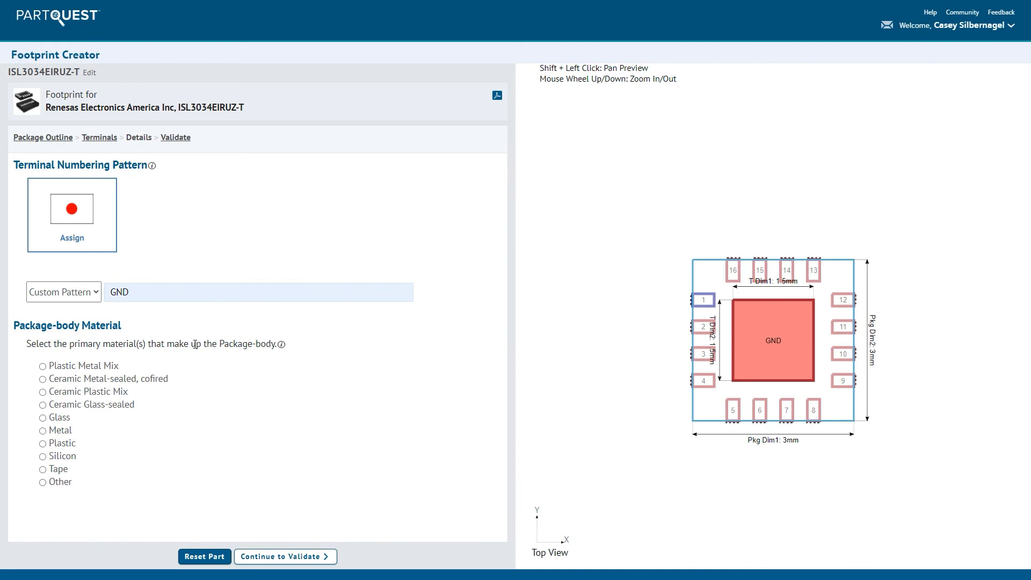
- Validate the footprint and return to the part search to open the footprint choices for the expanded ISL3034EIRUZ-T entry
click(281, 558)
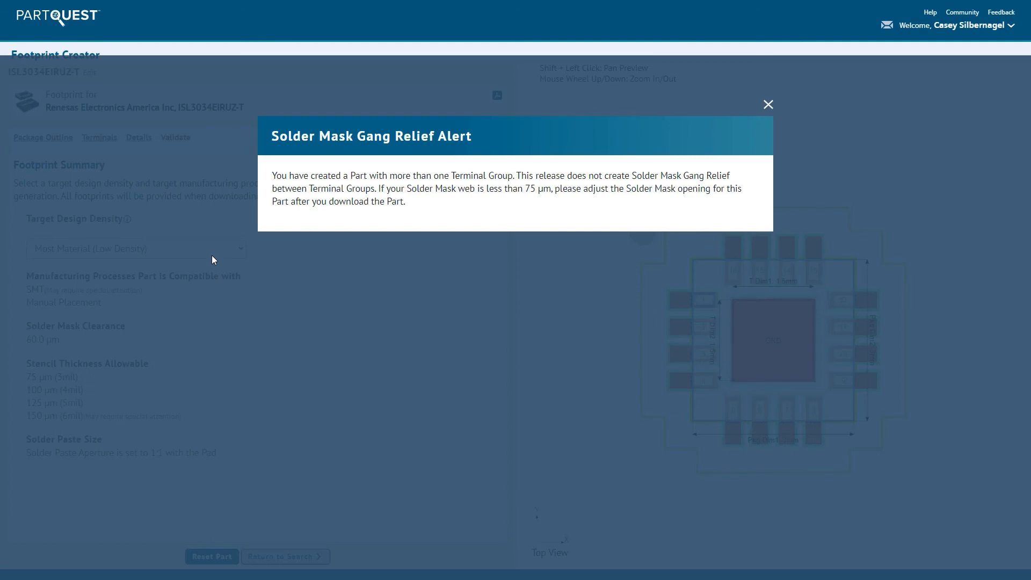
click(208, 251)
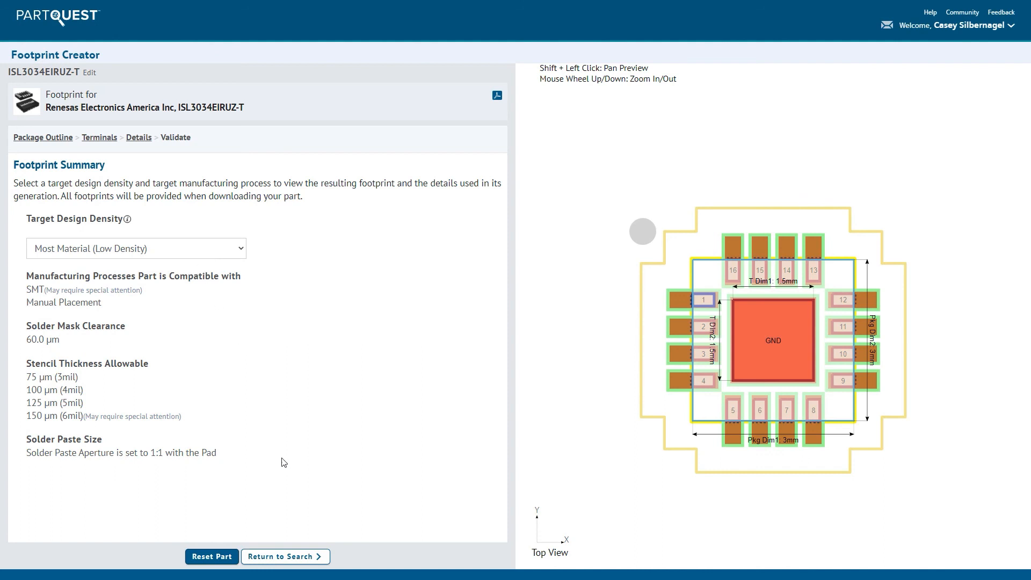
click(287, 557)
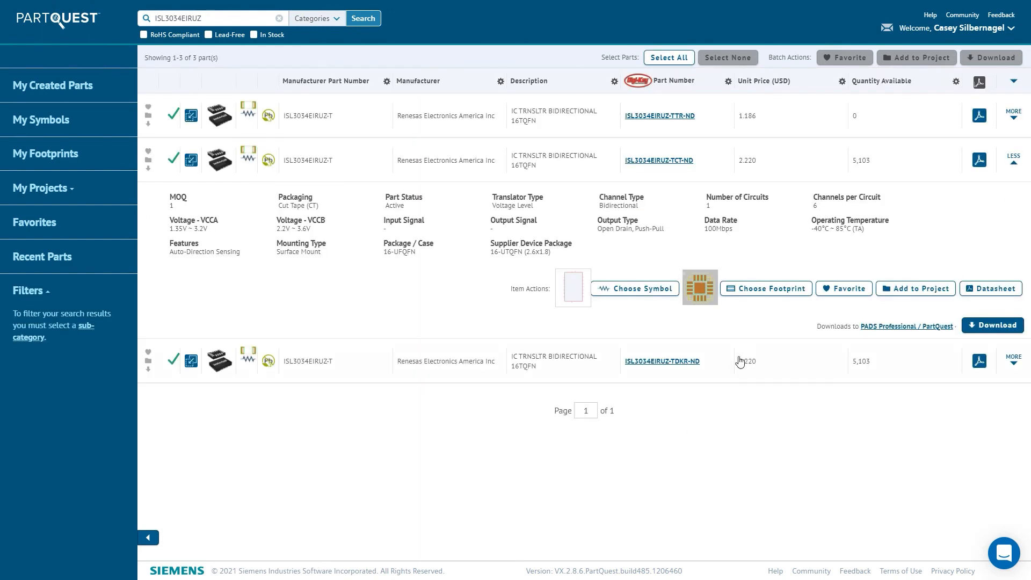
click(748, 300)
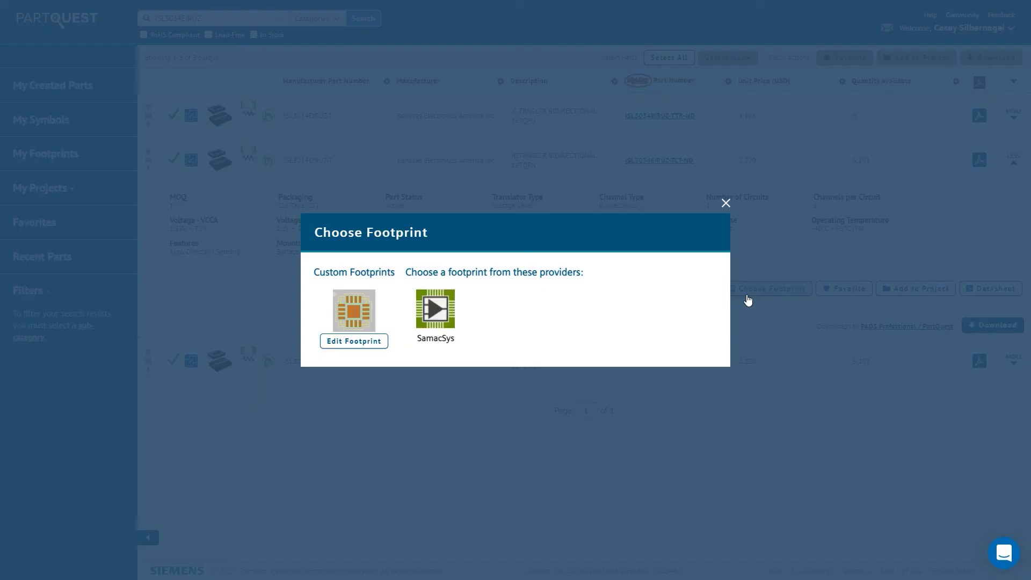